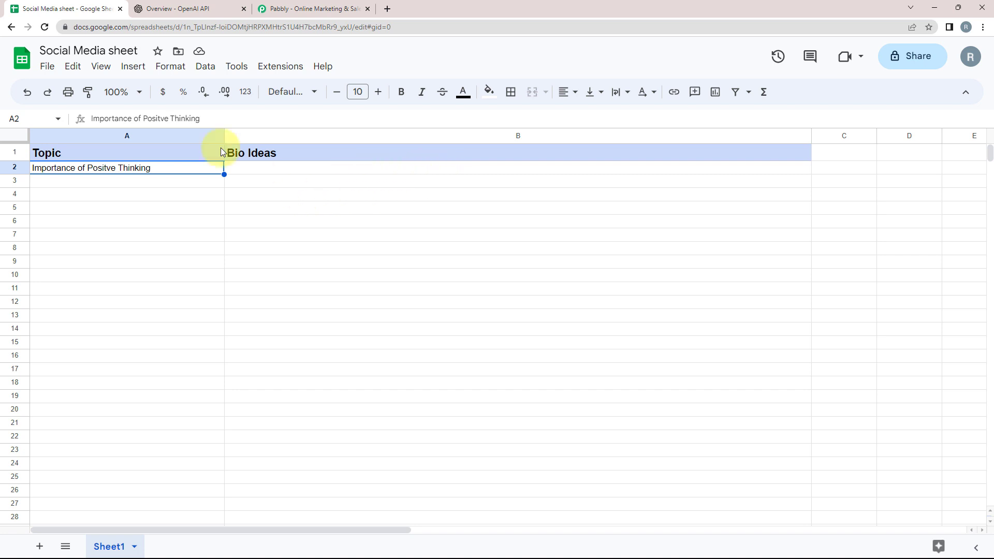
Switch to the Pabbly website, sign in to the account and access Pabbly Connect.
{"action": "left_click", "coordinate": [151, 6]}
{"action": "left_click", "coordinate": [106, 5]}
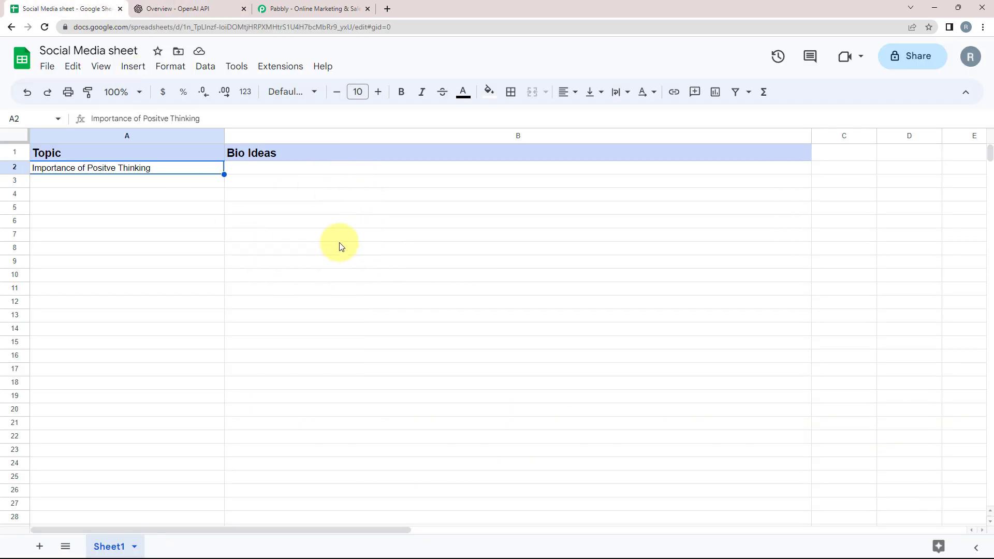
{"action": "left_click", "coordinate": [280, 7]}
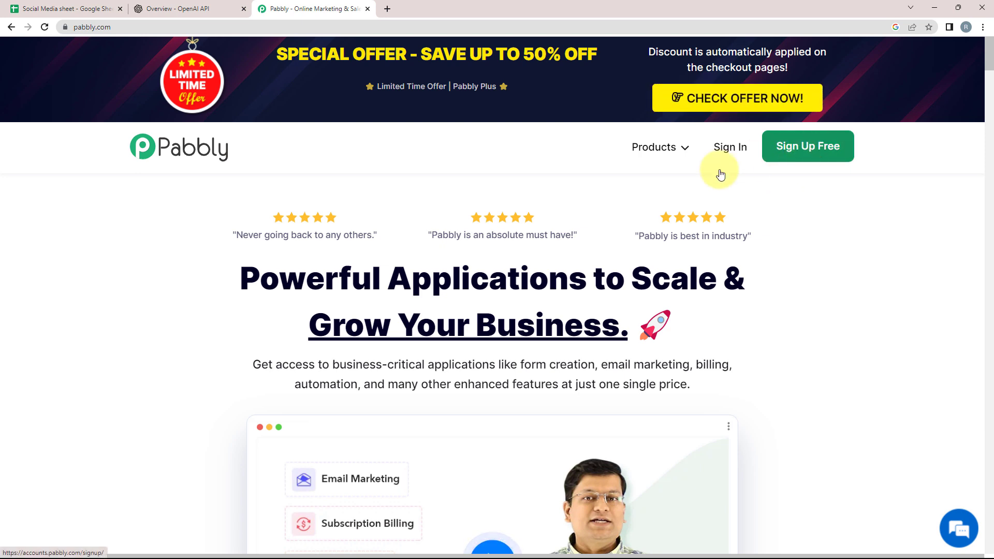
{"action": "left_click", "coordinate": [727, 147]}
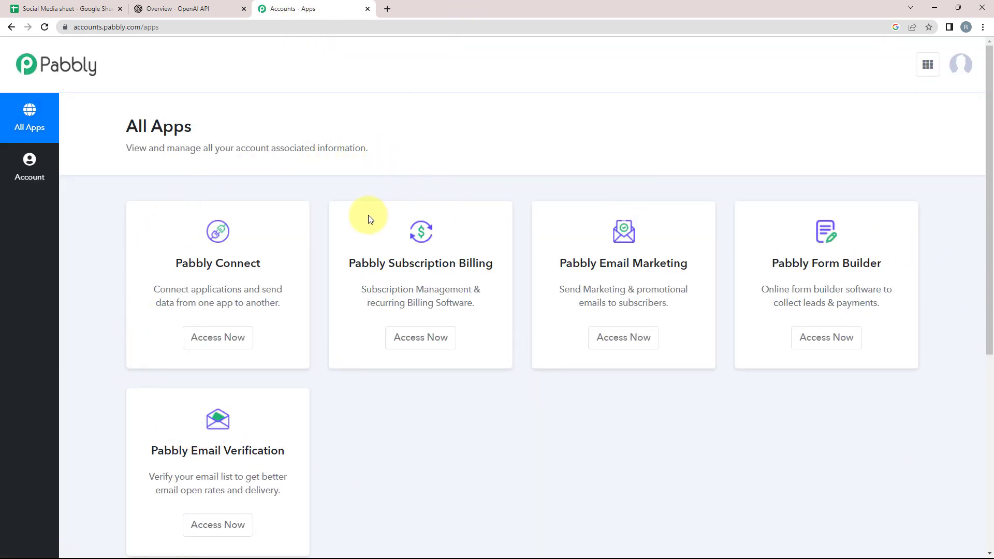
{"action": "left_click_drag", "start_coordinate": [185, 265], "coordinate": [262, 263]}
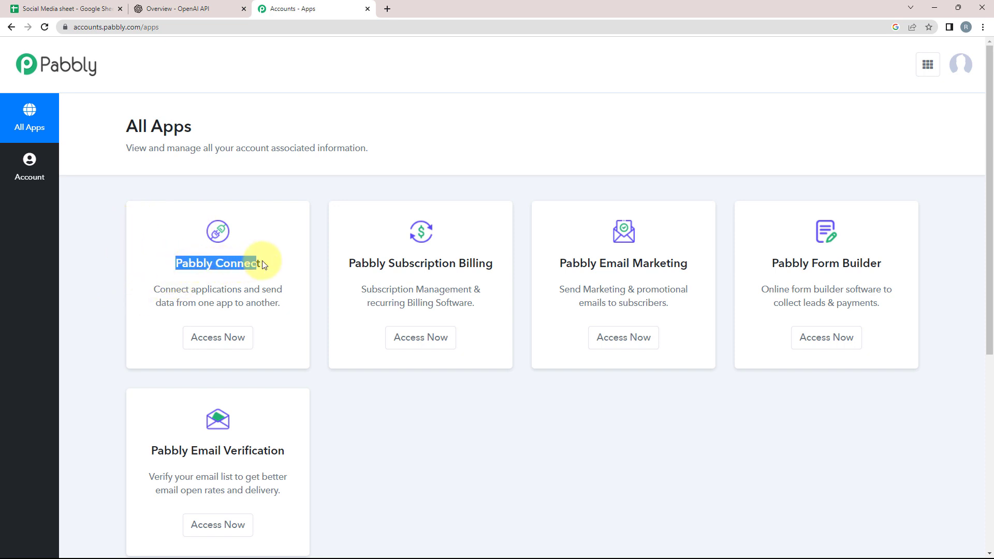
{"action": "left_click", "coordinate": [213, 266]}
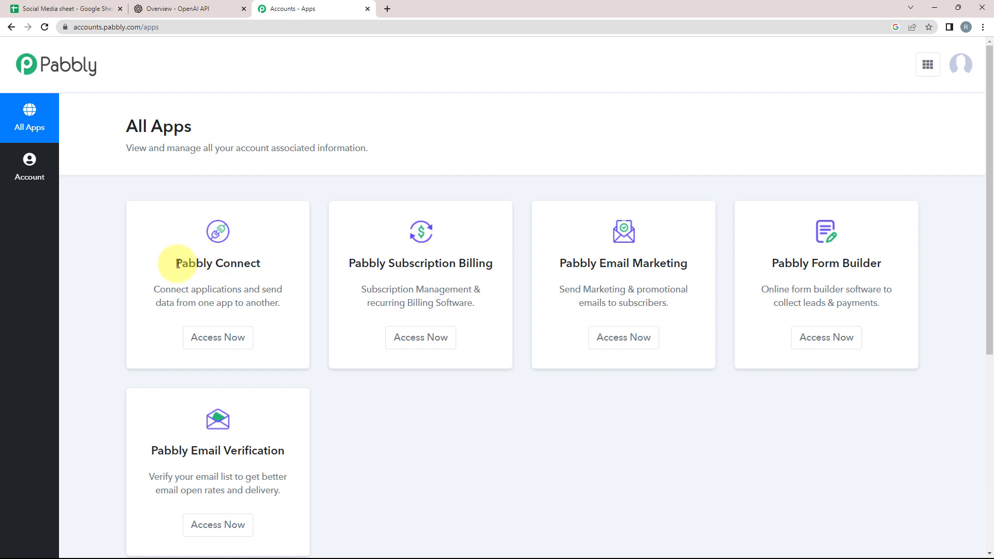
{"action": "left_click_drag", "start_coordinate": [177, 264], "coordinate": [249, 288]}
{"action": "left_click", "coordinate": [224, 339]}
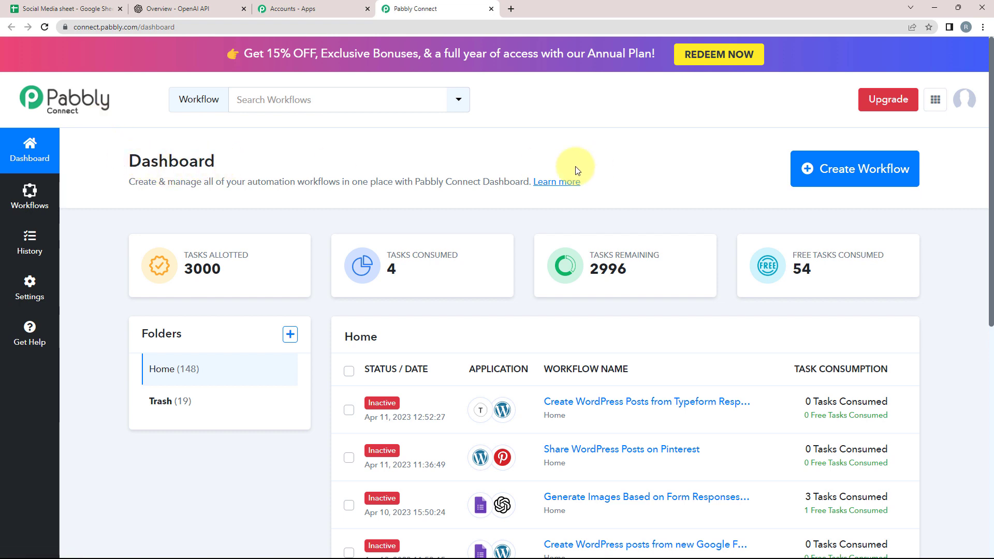
Create a workflow named "Use ChatGPT to Generate Social Media Bio & Posts".
{"action": "left_click", "coordinate": [867, 175]}
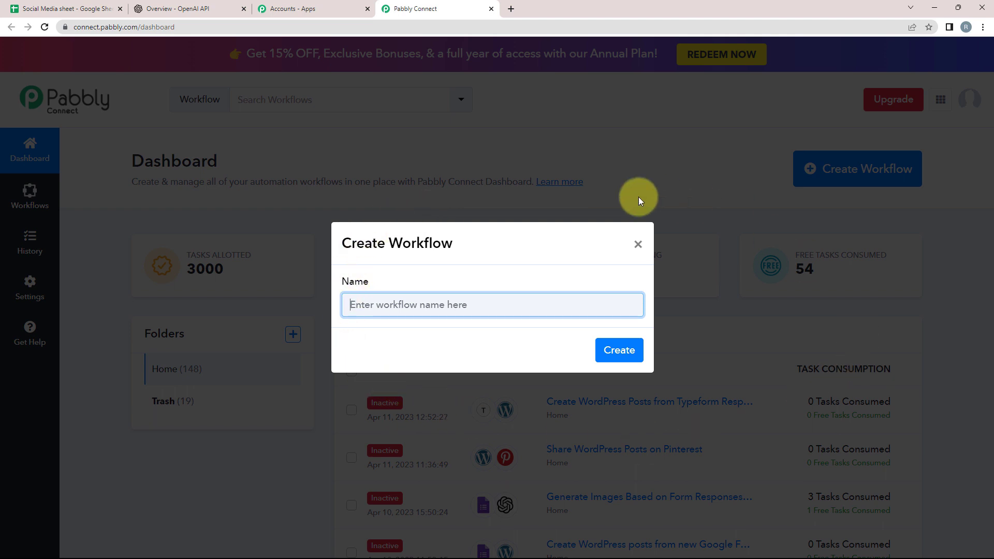
{"action": "type", "text": "Use ChatGPT to Generate Social Media Bio & Posts"}
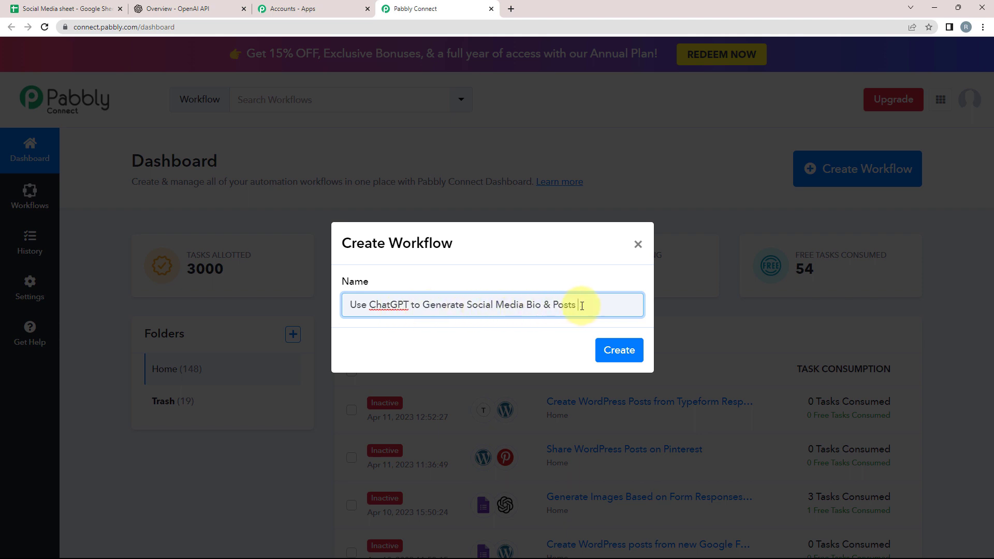
{"action": "left_click", "coordinate": [613, 350]}
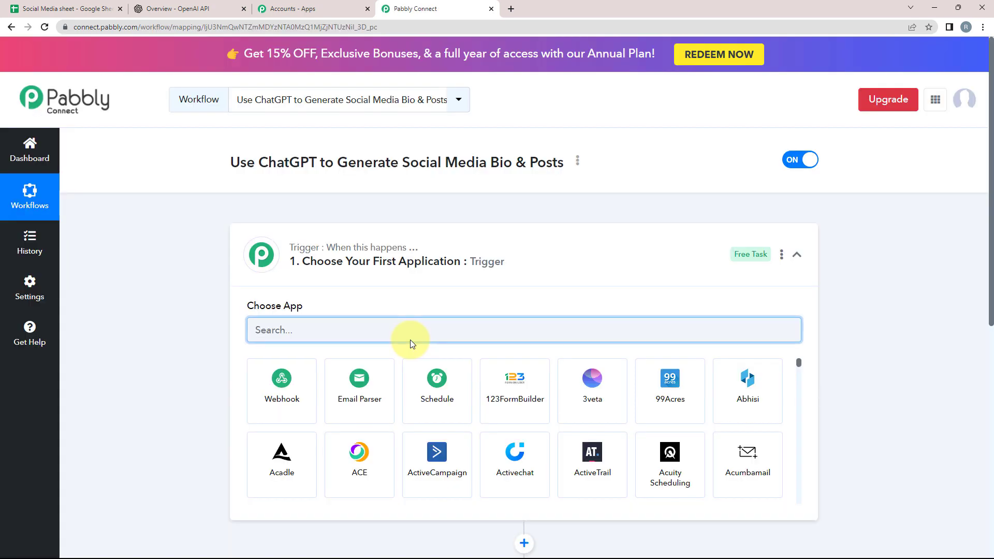
Set the workflow's trigger to Google Sheets with the event New or Updated Spreadsheet Row.
{"action": "left_click", "coordinate": [797, 255]}
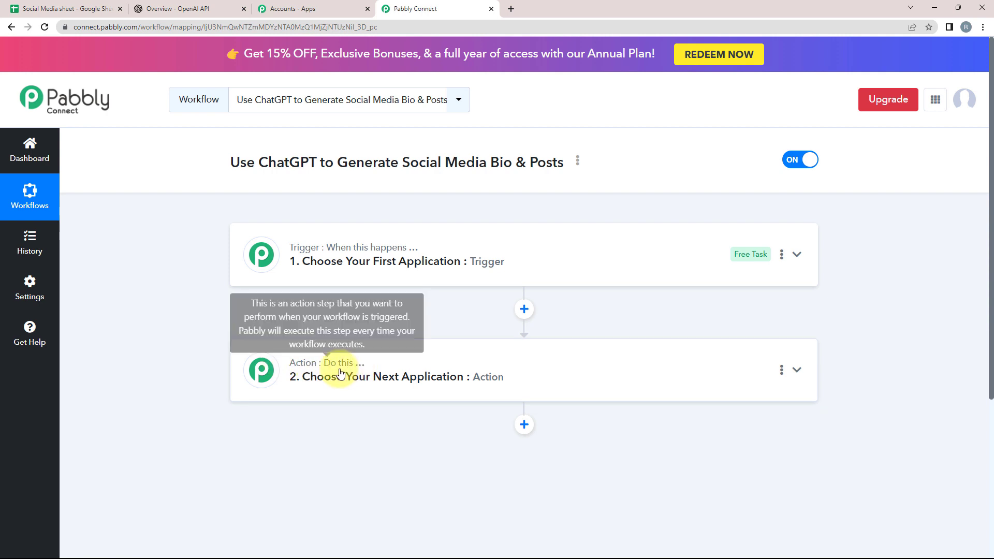
{"action": "left_click", "coordinate": [304, 271]}
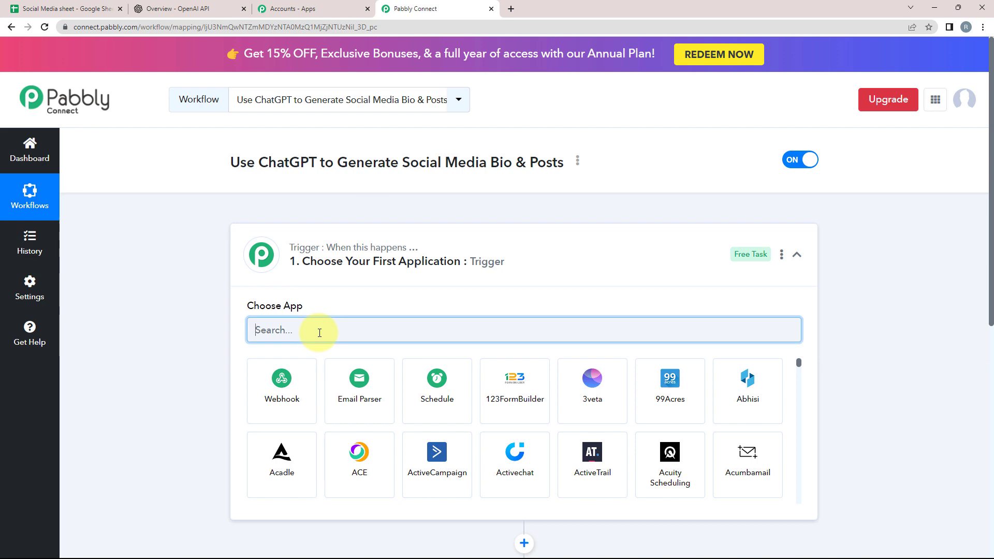
{"action": "type", "text": "goog"}
{"action": "left_click", "coordinate": [515, 463]}
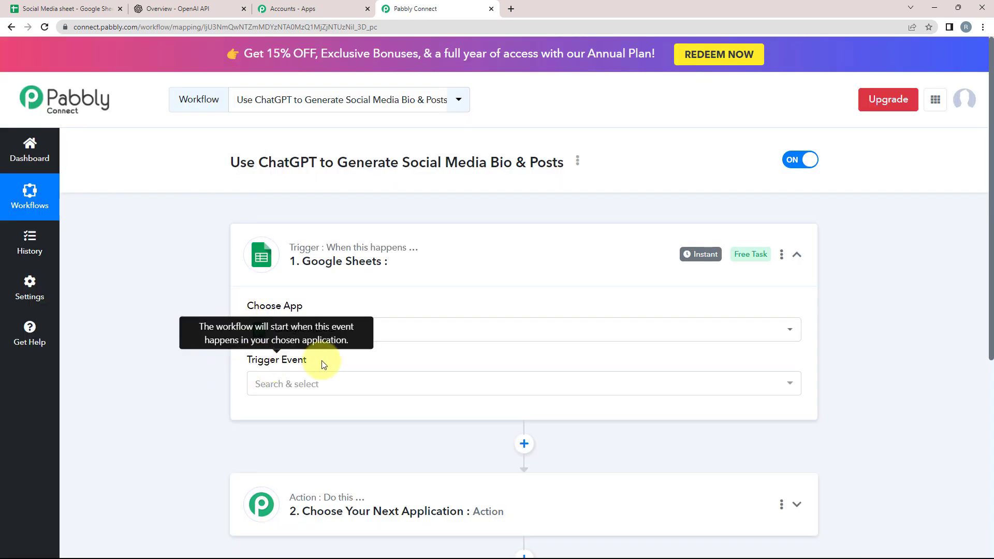
{"action": "left_click", "coordinate": [265, 388]}
{"action": "left_click", "coordinate": [297, 441]}
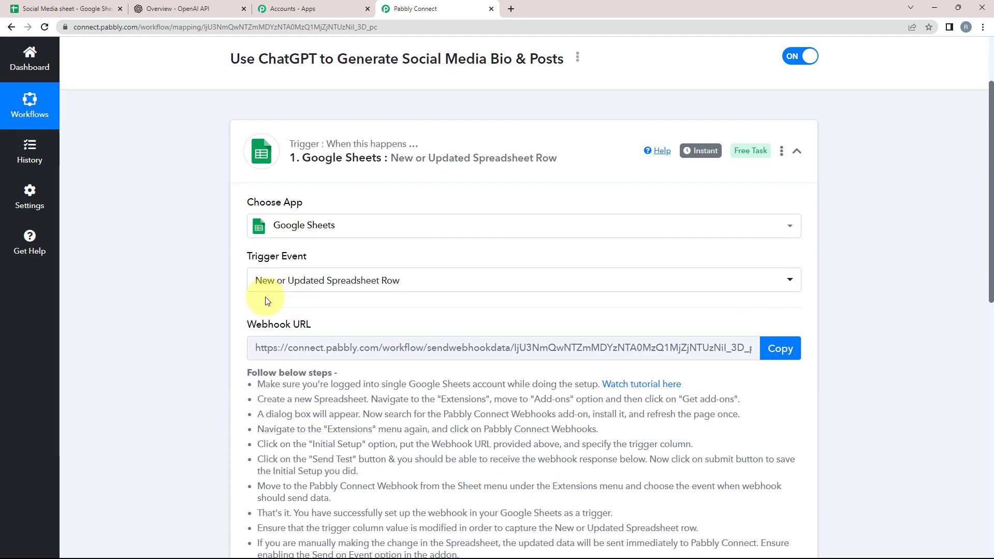
Review the Google Sheets trigger's webhook setup instructions and copy its webhook URL.
{"action": "scroll", "coordinate": [262, 306], "scroll_direction": "down", "scroll_amount": 1}
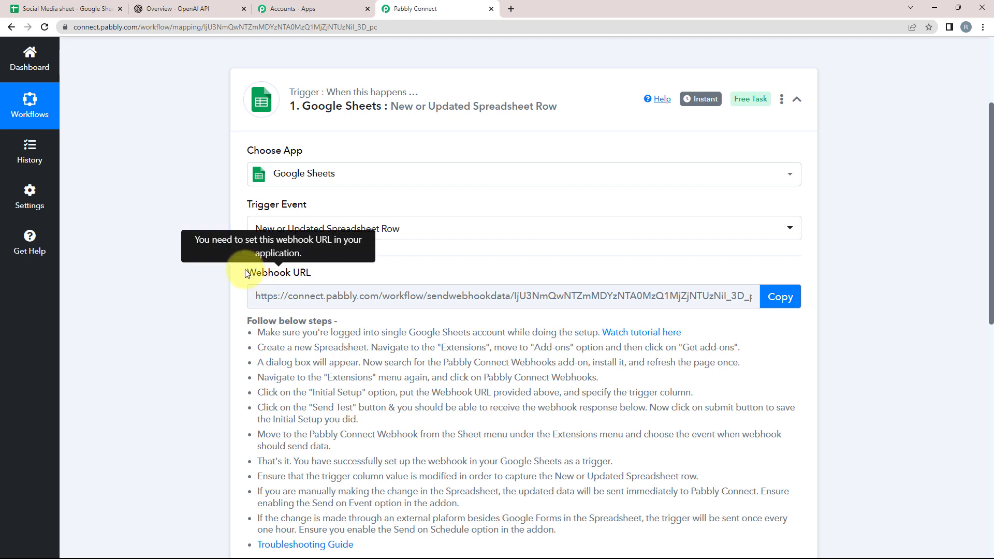
{"action": "left_click_drag", "start_coordinate": [246, 273], "coordinate": [346, 268]}
{"action": "left_click", "coordinate": [339, 268]}
{"action": "left_click", "coordinate": [104, 9]}
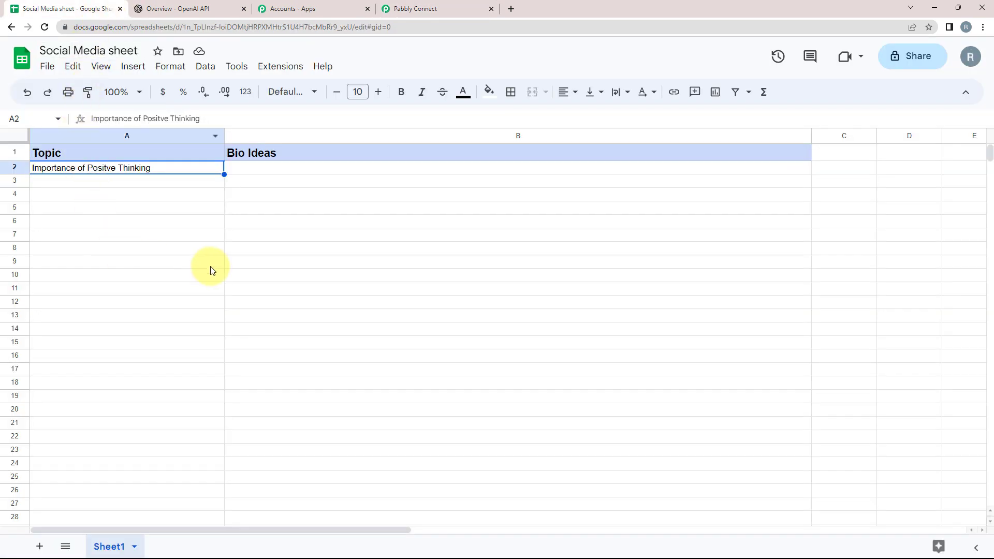
{"action": "left_click", "coordinate": [394, 8]}
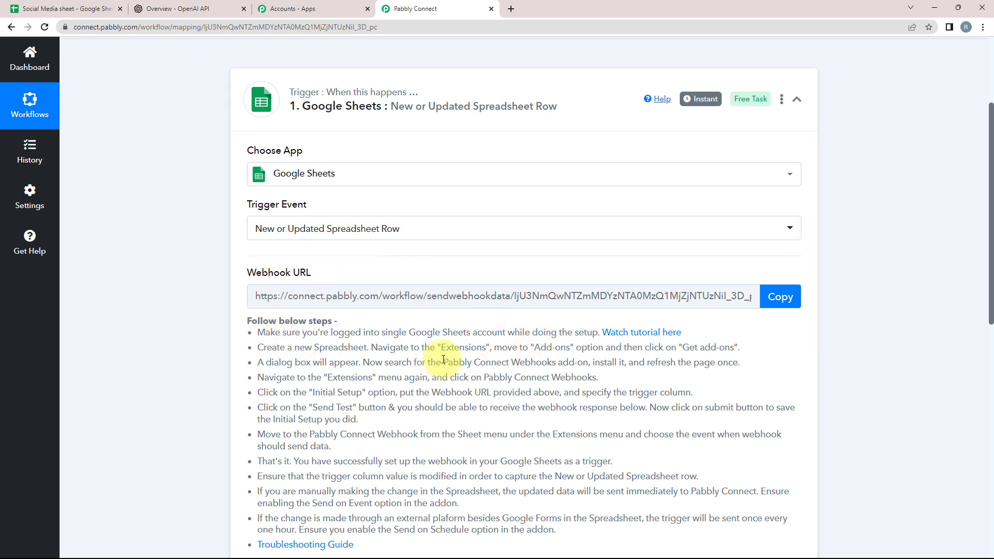
{"action": "left_click", "coordinate": [93, 4]}
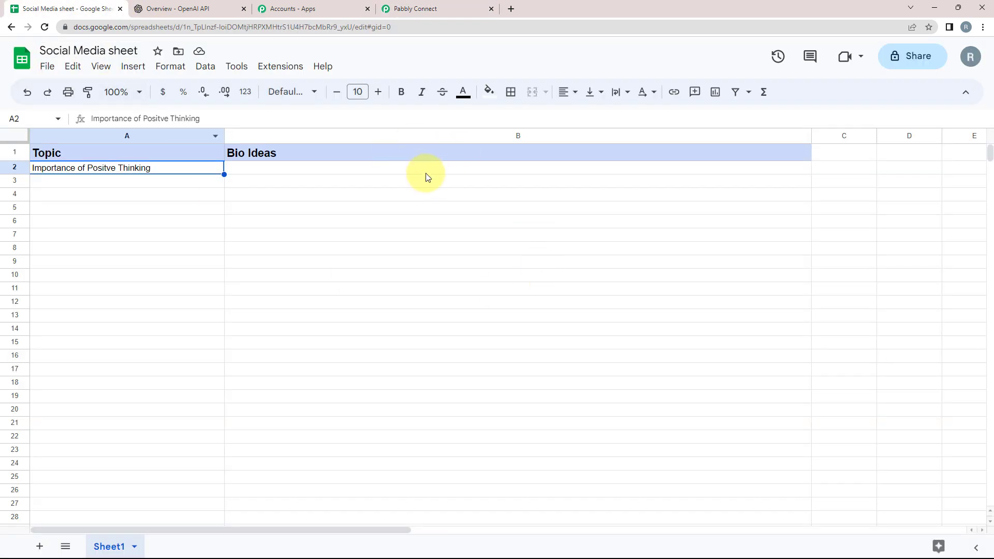
{"action": "left_click", "coordinate": [404, 5]}
{"action": "scroll", "coordinate": [207, 334], "scroll_direction": "down", "scroll_amount": 2}
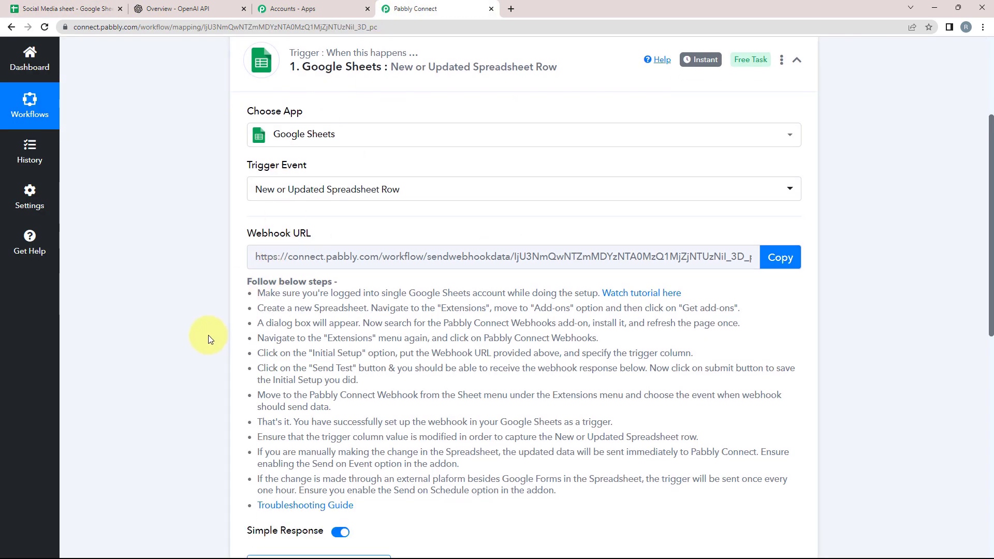
{"action": "left_click_drag", "start_coordinate": [257, 228], "coordinate": [621, 421]}
{"action": "left_click", "coordinate": [616, 452]}
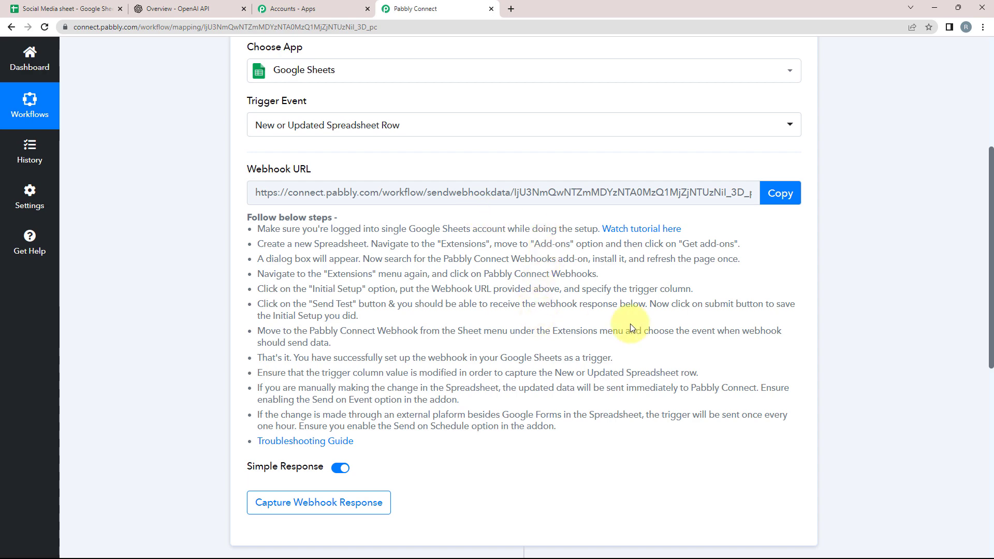
{"action": "left_click", "coordinate": [774, 194]}
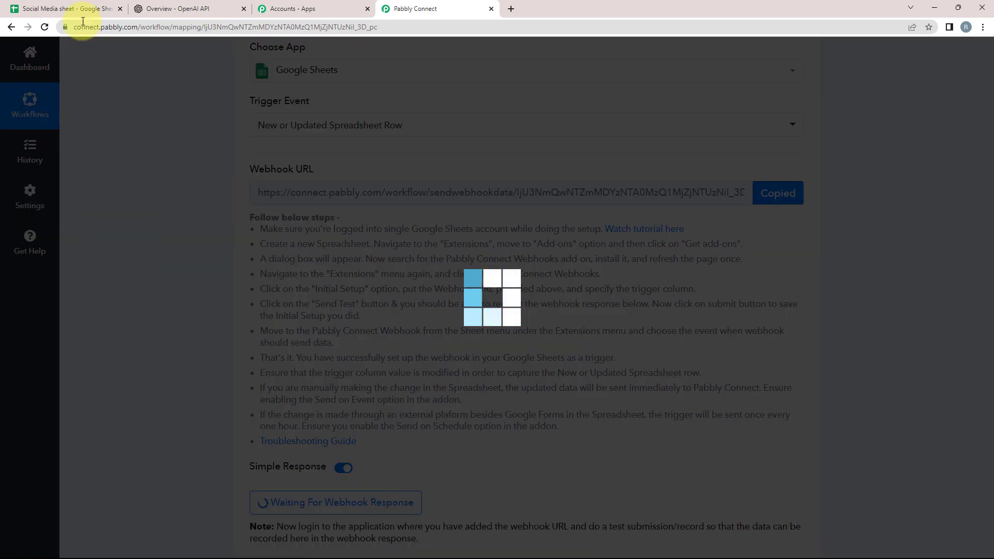
Switch to the Social Media sheet and look up the Pabbly Connect Webhooks add-on in the Google Workspace Marketplace.
{"action": "left_click", "coordinate": [80, 6]}
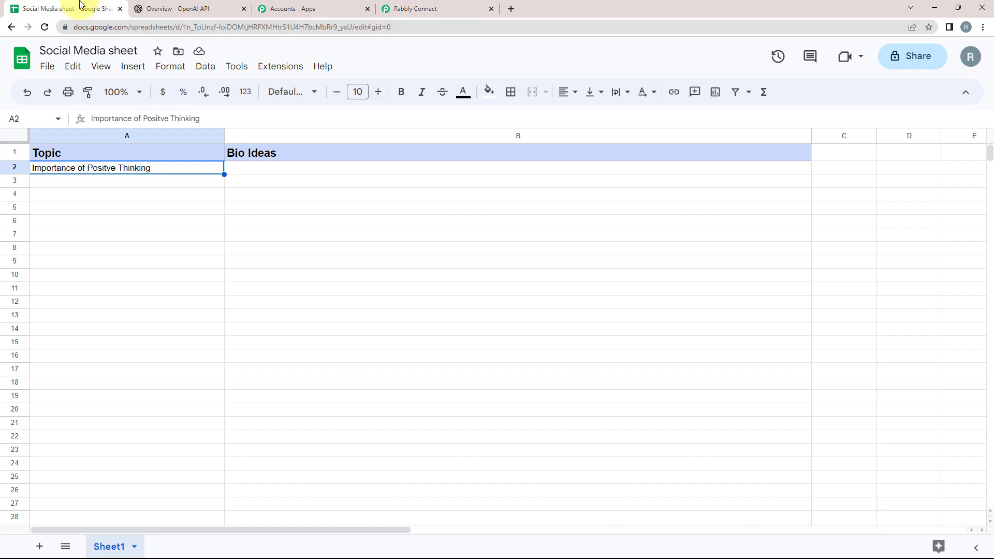
{"action": "left_click", "coordinate": [274, 68]}
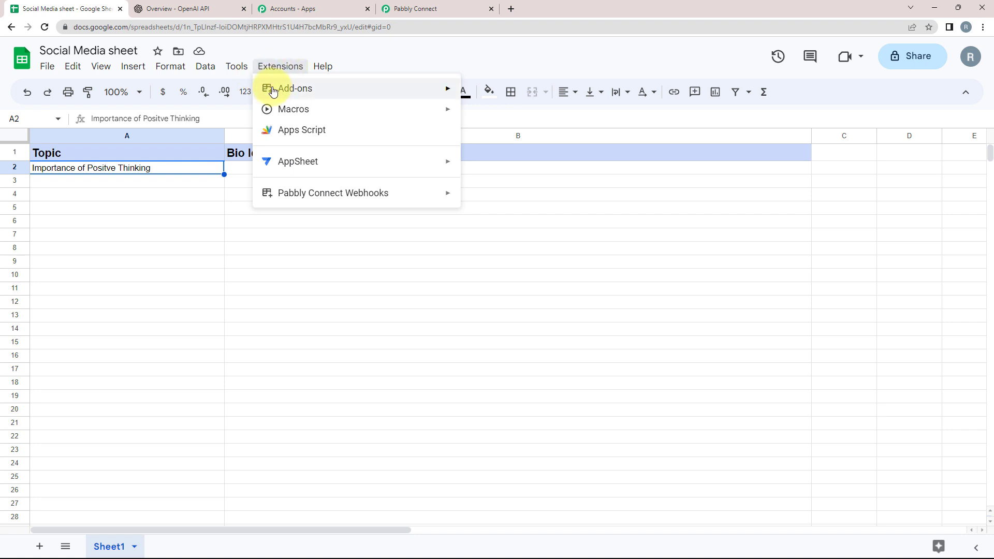
{"action": "mouse_move", "coordinate": [272, 89]}
{"action": "left_click", "coordinate": [472, 103]}
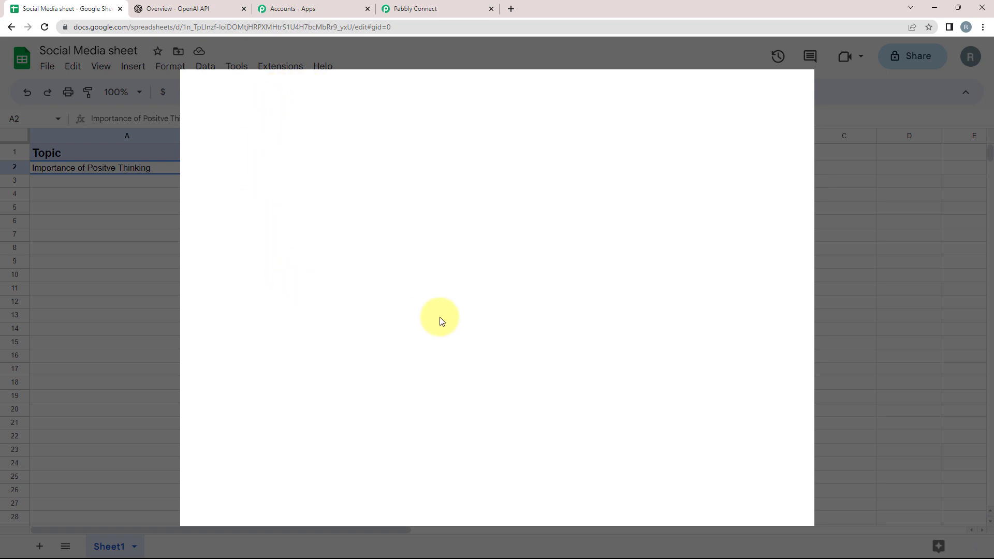
{"action": "left_click", "coordinate": [527, 90]}
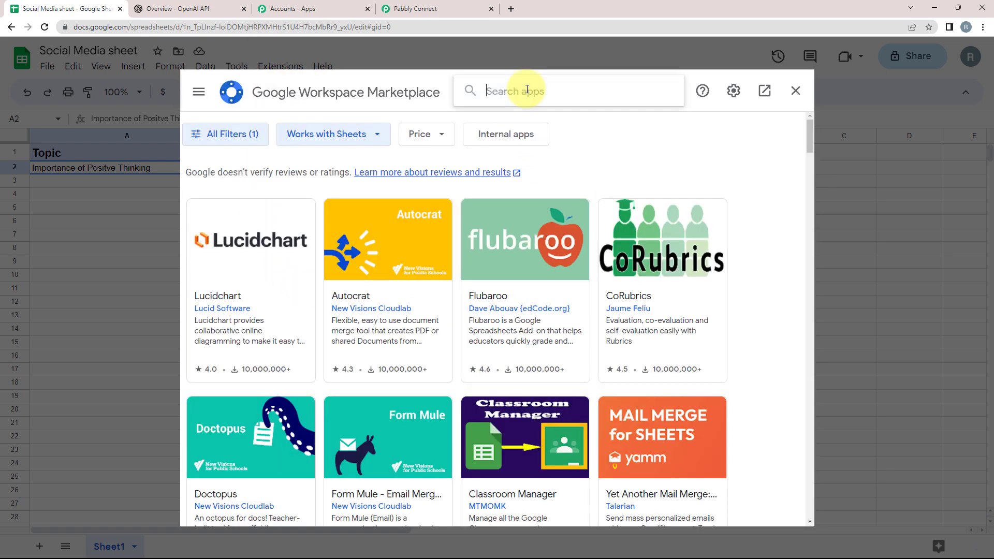
{"action": "type", "text": "pabbly"}
{"action": "left_click", "coordinate": [474, 105]}
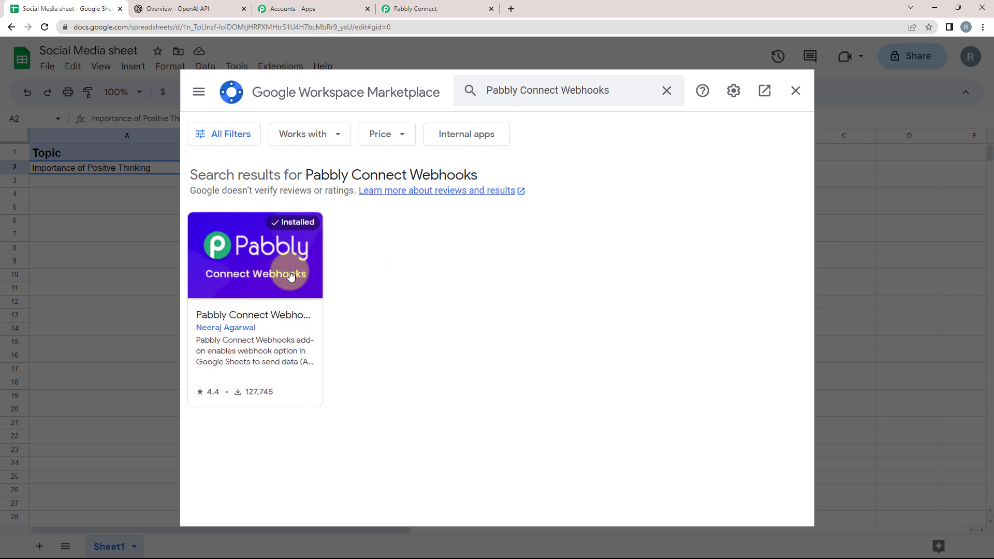
{"action": "left_click", "coordinate": [796, 90]}
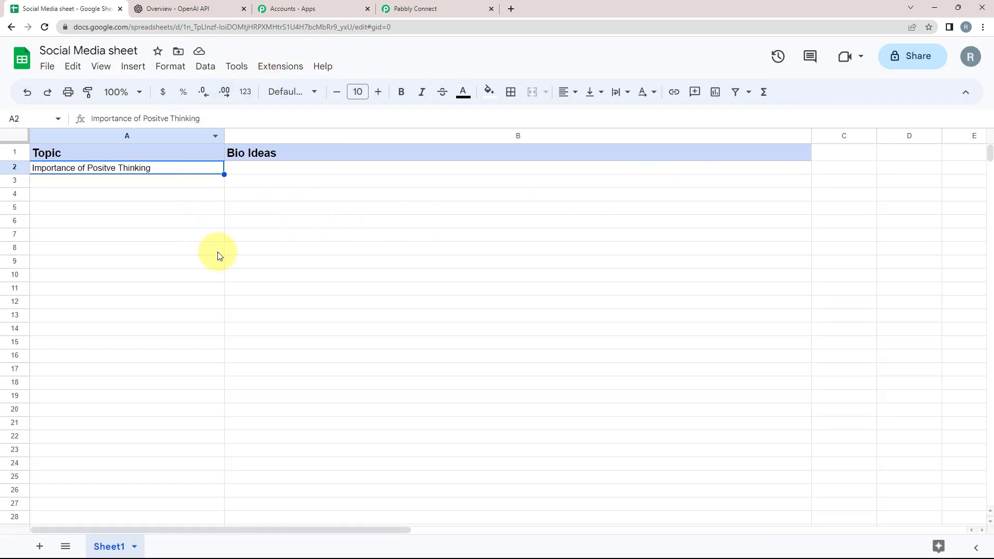
Open the Initial Setup of the Pabbly Connect Webhooks extension for Sheet1.
{"action": "left_click", "coordinate": [267, 69]}
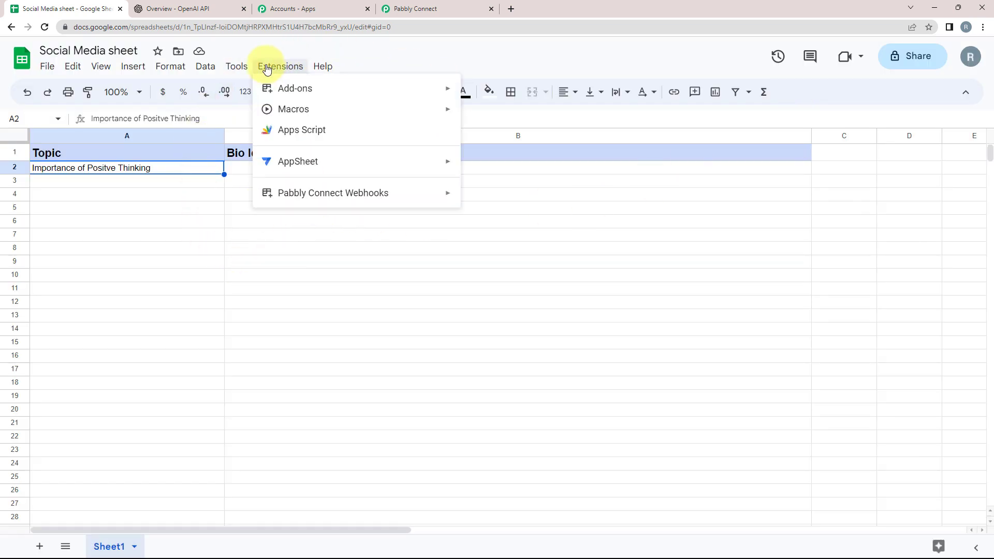
{"action": "mouse_move", "coordinate": [269, 206]}
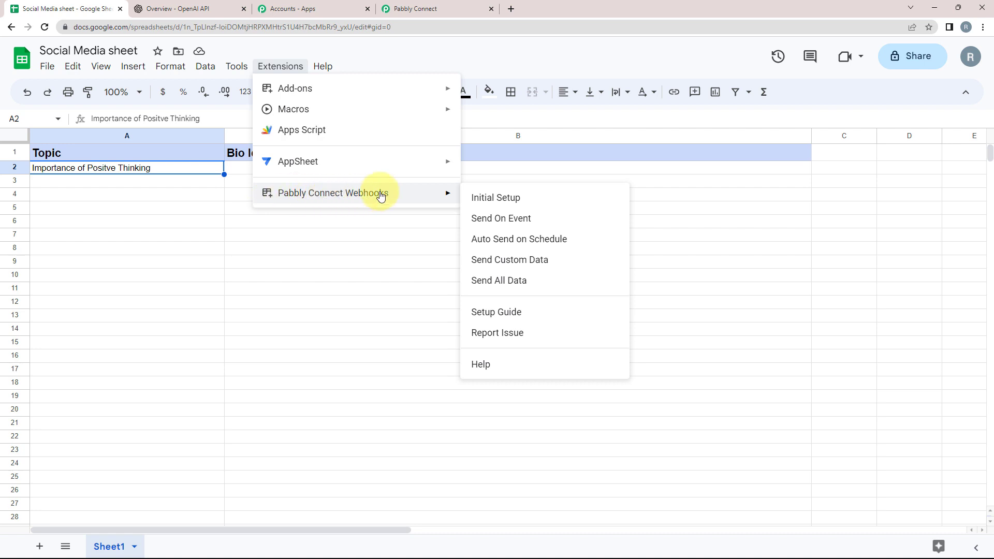
{"action": "left_click", "coordinate": [531, 202]}
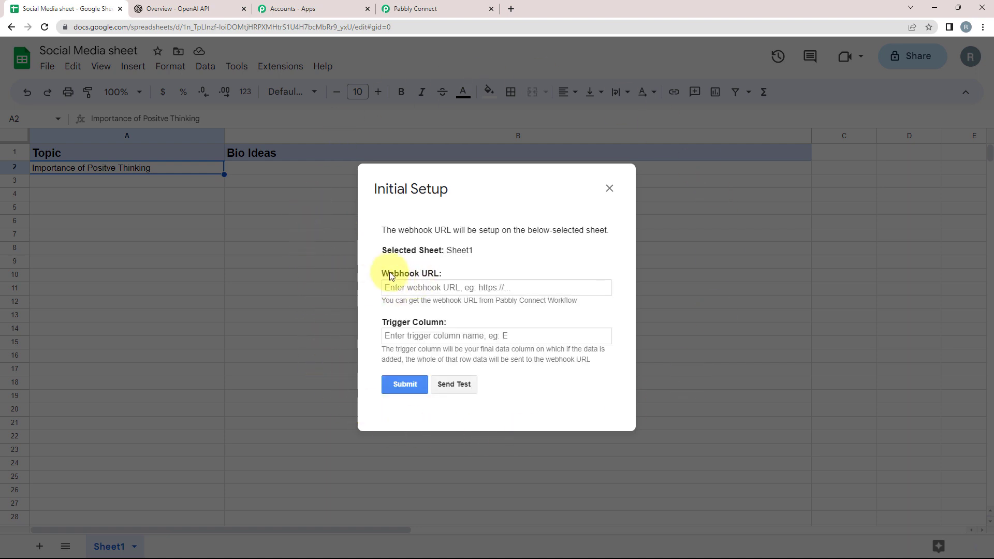
{"action": "left_click_drag", "start_coordinate": [383, 322], "coordinate": [447, 323]}
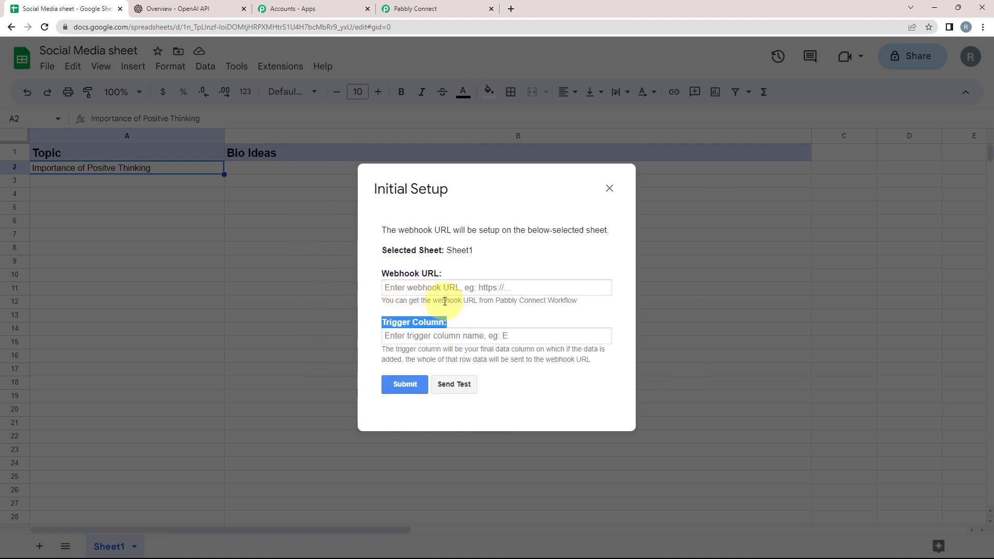
Copy the webhook URL from the Pabbly Connect workflow again and paste it into the sheet's initial setup as the Webhook URL.
{"action": "left_click", "coordinate": [404, 287]}
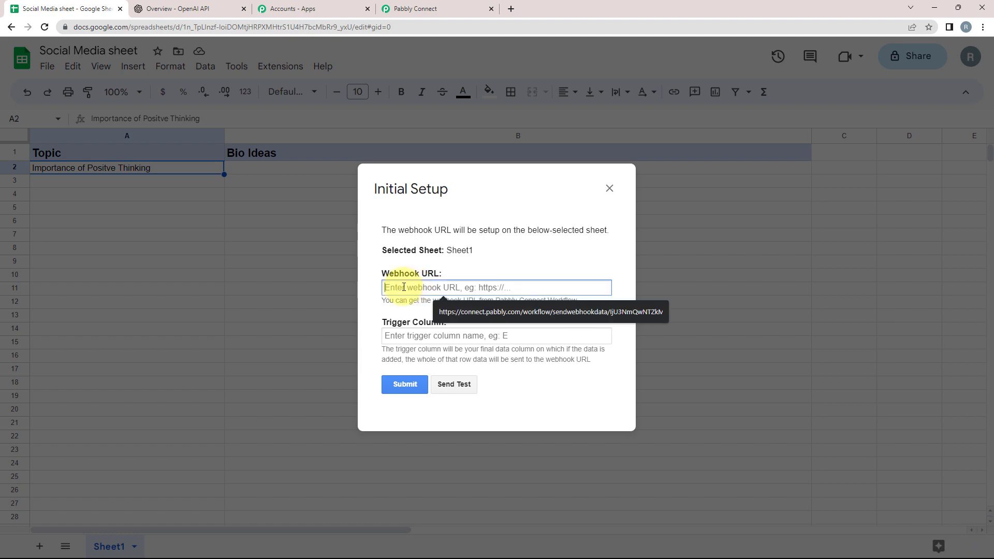
{"action": "left_click", "coordinate": [417, 8]}
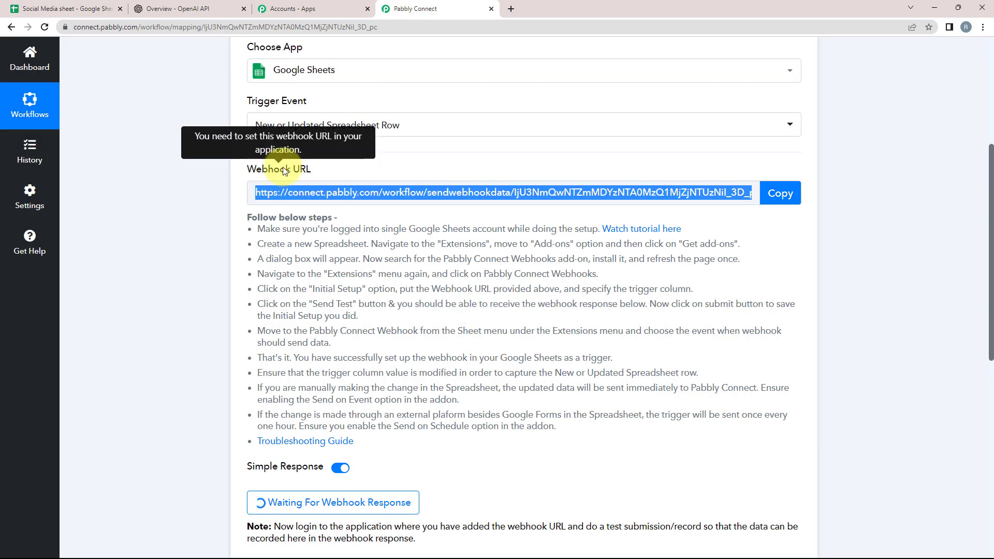
{"action": "left_click", "coordinate": [780, 194]}
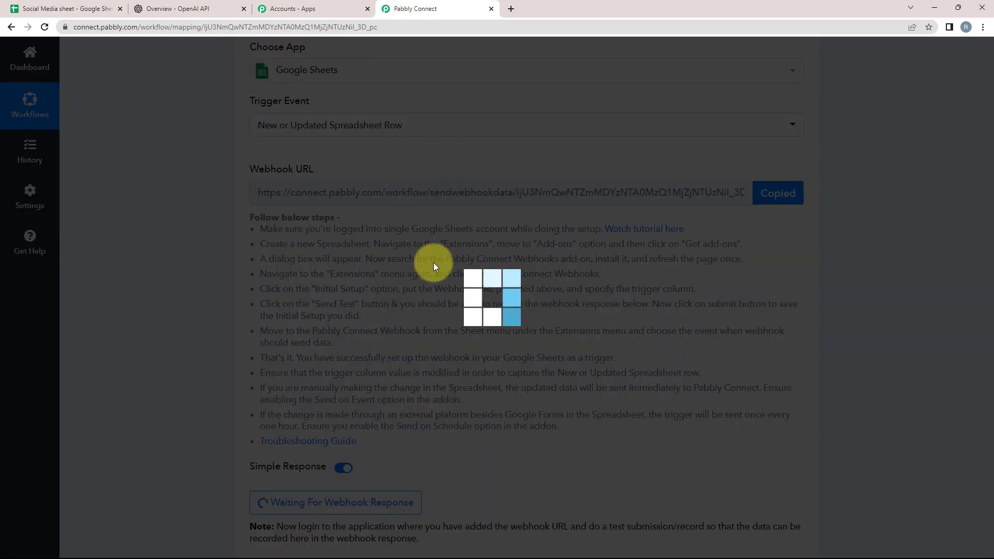
{"action": "left_click", "coordinate": [63, 4]}
{"action": "right_click", "coordinate": [399, 288]}
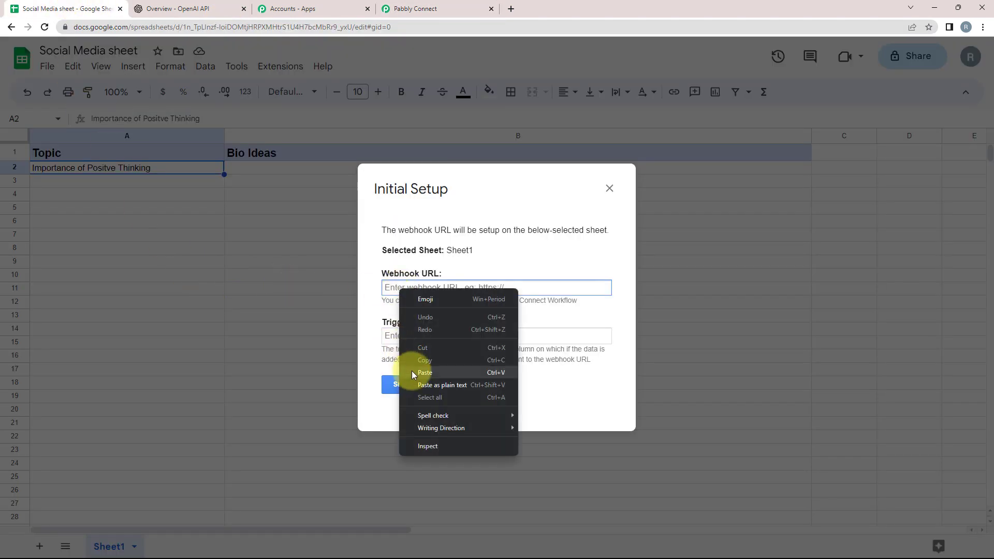
{"action": "left_click", "coordinate": [411, 371]}
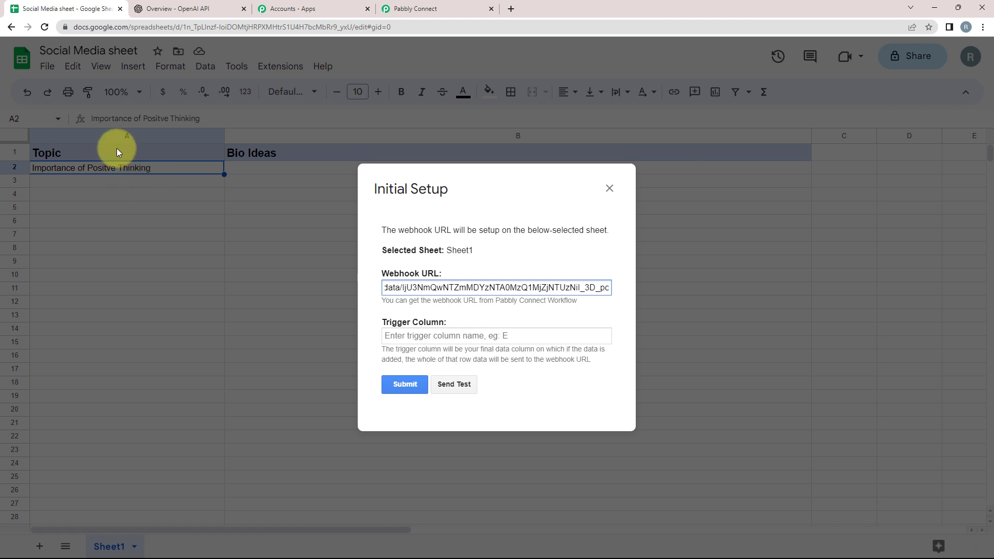
Set the trigger column to A, send a test, and submit the webhook's initial setup for Sheet1.
{"action": "left_click", "coordinate": [404, 337]}
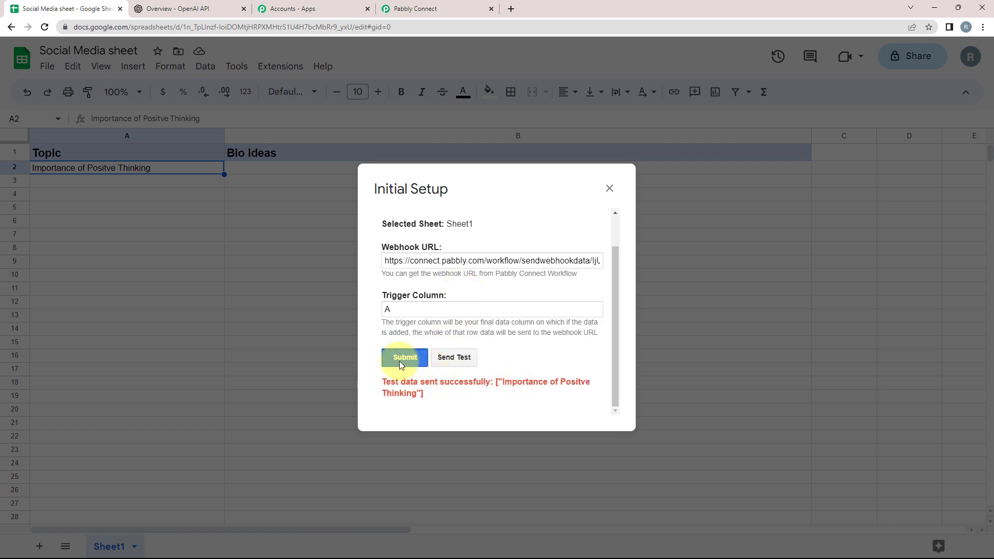
{"action": "left_click", "coordinate": [403, 360]}
{"action": "left_click", "coordinate": [609, 188]}
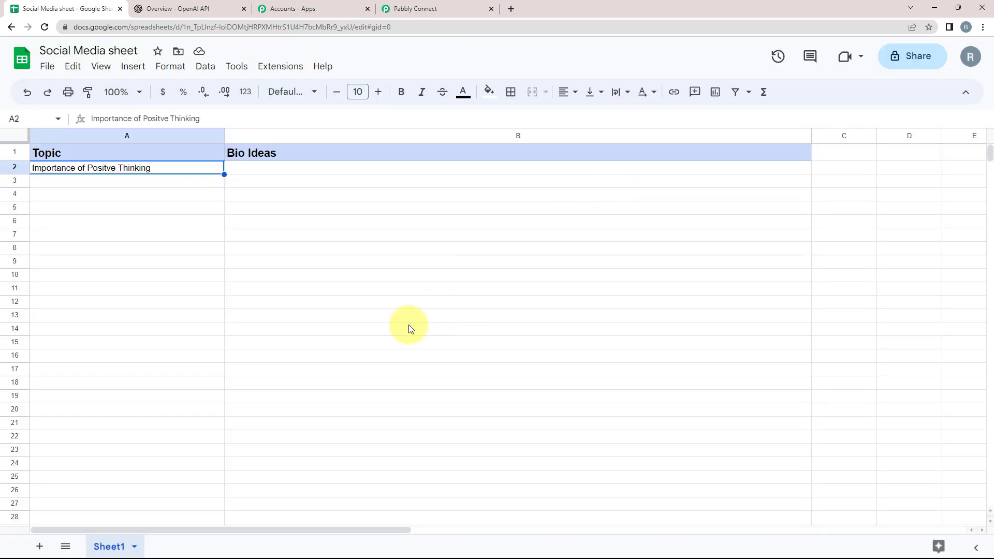
Switch to the Pabbly Connect workflow and check the Topic value in the received webhook response against the sheet.
{"action": "left_click", "coordinate": [417, 9]}
{"action": "scroll", "coordinate": [129, 358], "scroll_direction": "down", "scroll_amount": 5}
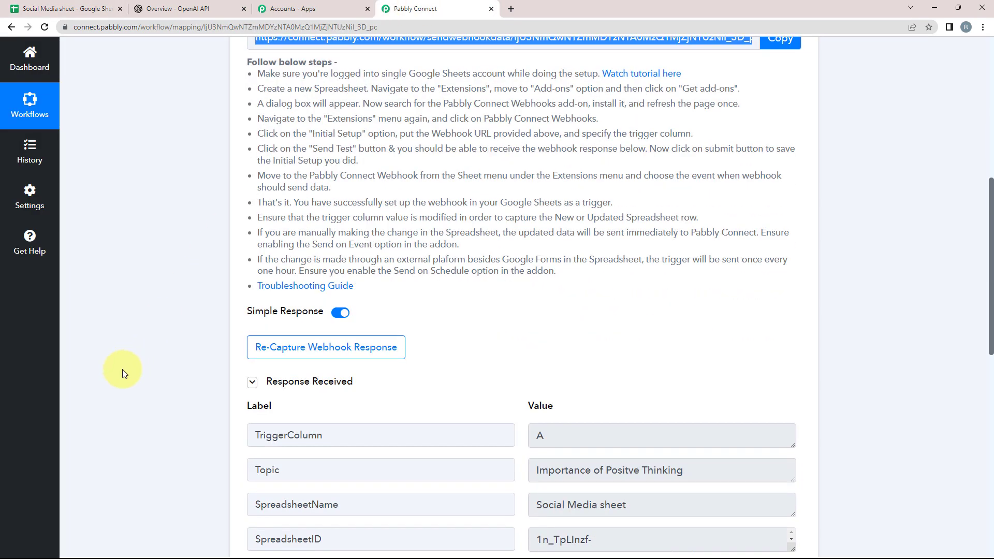
{"action": "left_click", "coordinate": [269, 369]}
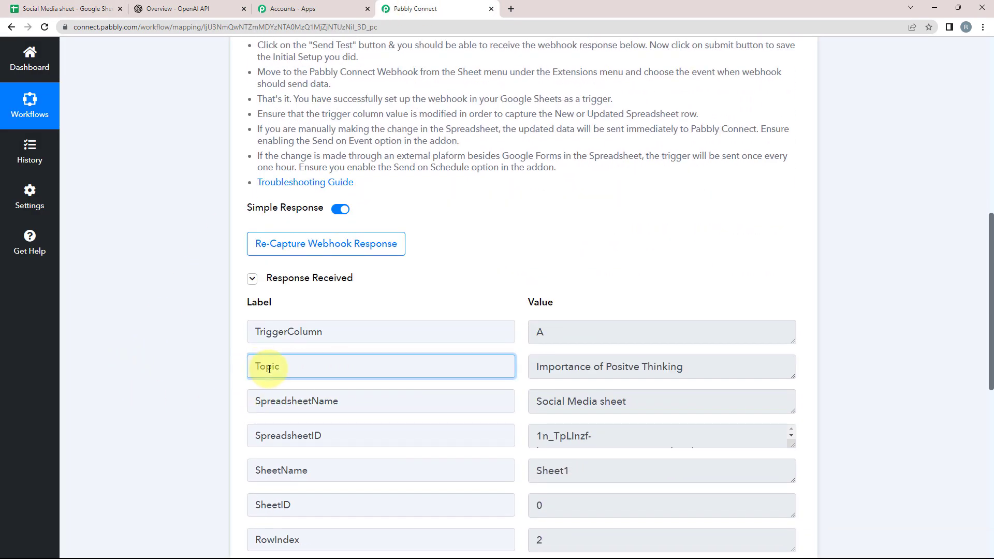
{"action": "left_click_drag", "start_coordinate": [699, 366], "coordinate": [533, 367]}
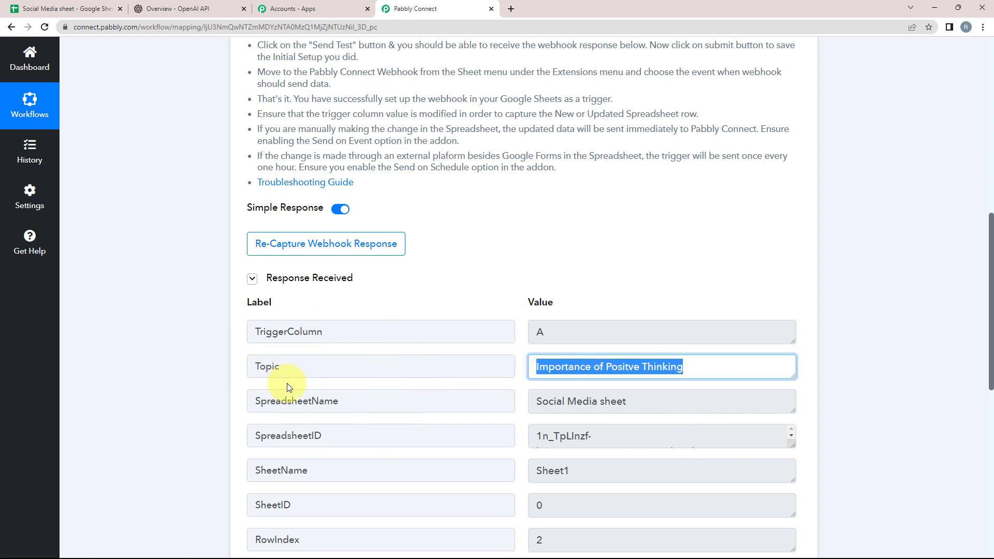
{"action": "scroll", "coordinate": [287, 383], "scroll_direction": "down", "scroll_amount": 2}
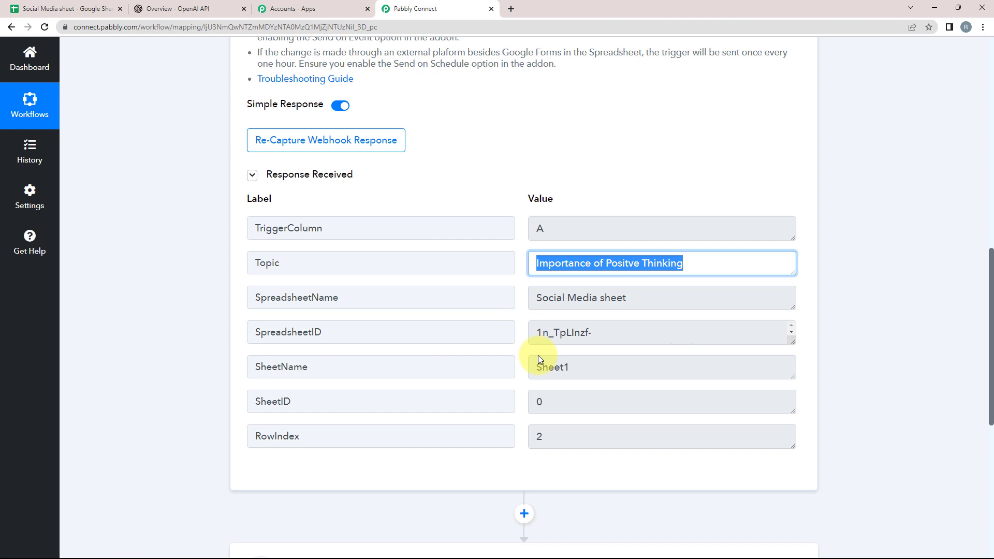
{"action": "left_click", "coordinate": [90, 10]}
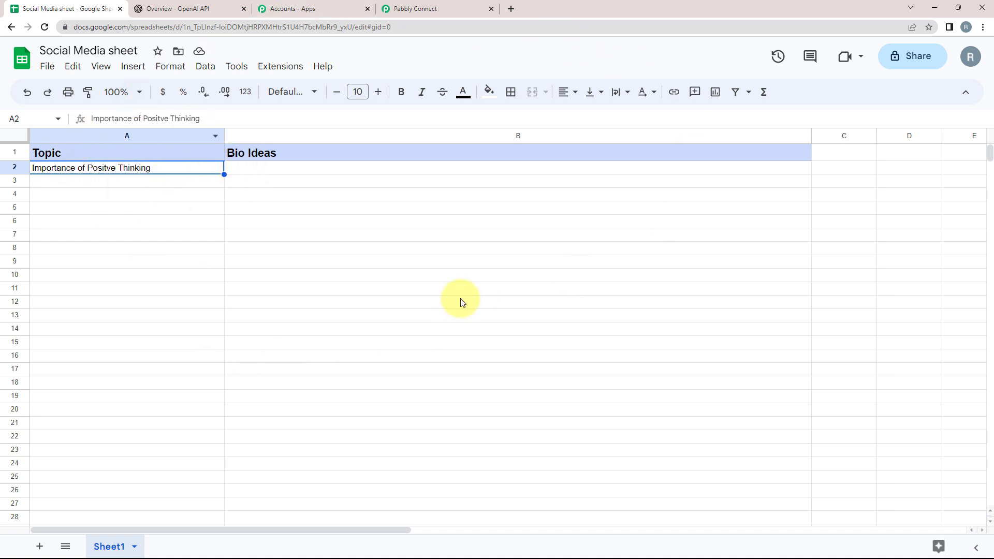
{"action": "left_click", "coordinate": [468, 9]}
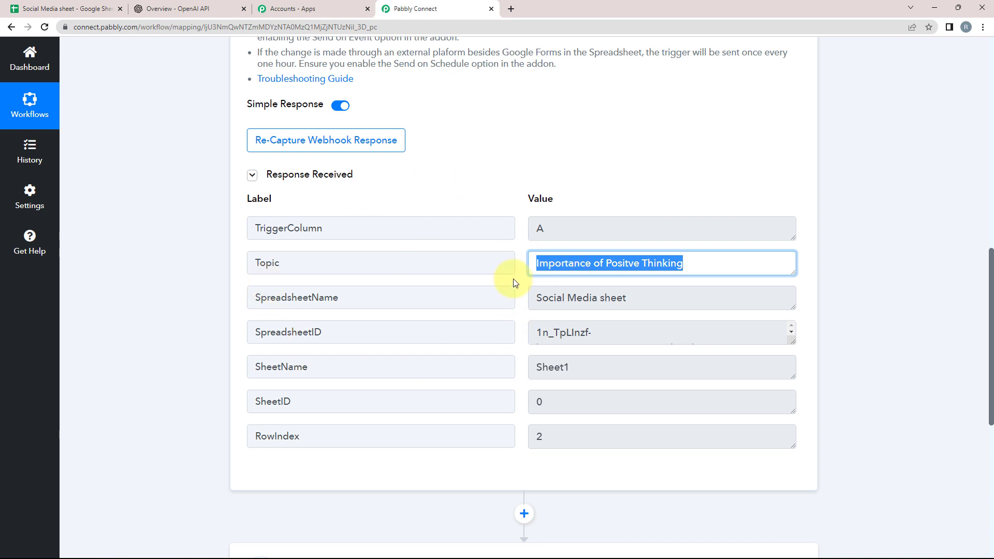
Switch to the Social Media sheet and enable Send On Event for the Pabbly Connect Webhooks extension.
{"action": "left_click", "coordinate": [62, 8]}
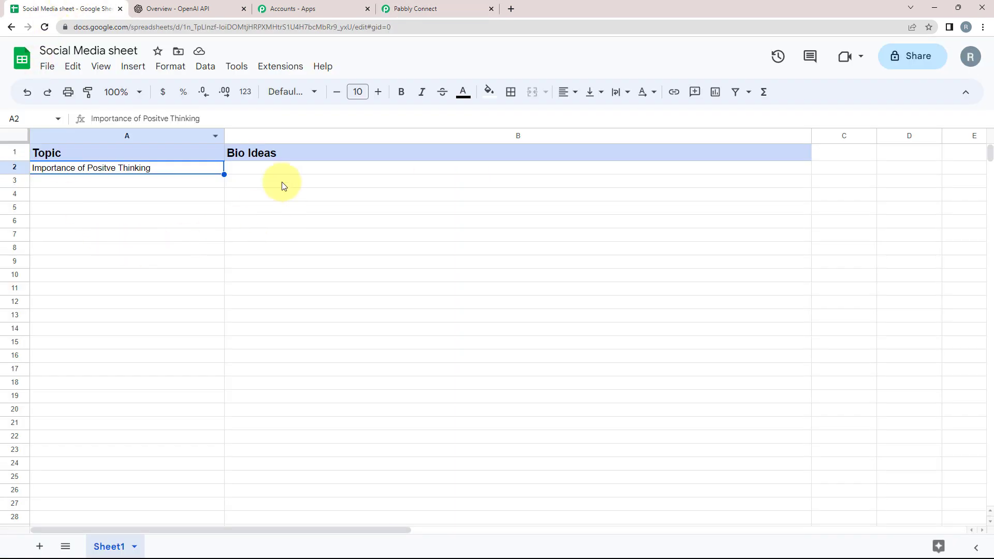
{"action": "left_click", "coordinate": [271, 73]}
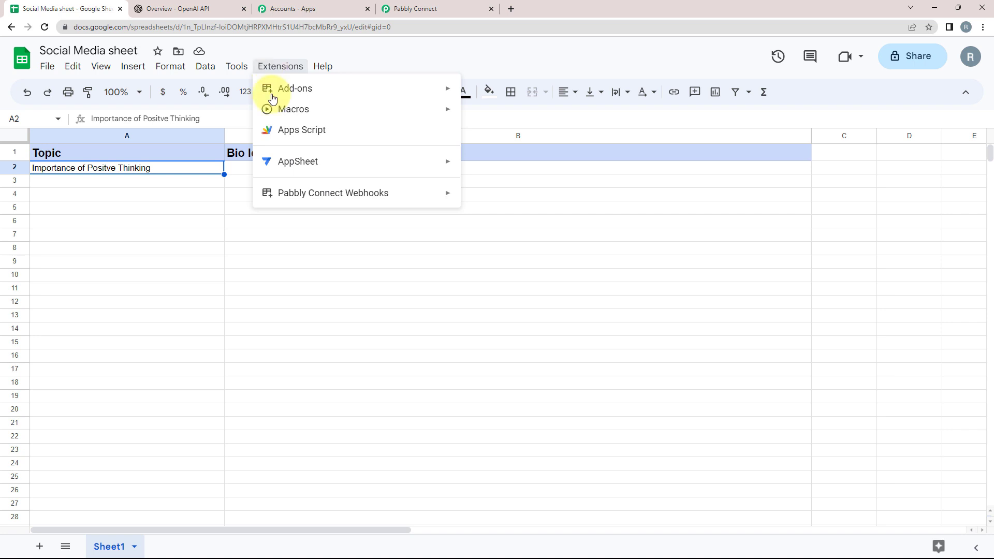
{"action": "mouse_move", "coordinate": [311, 202]}
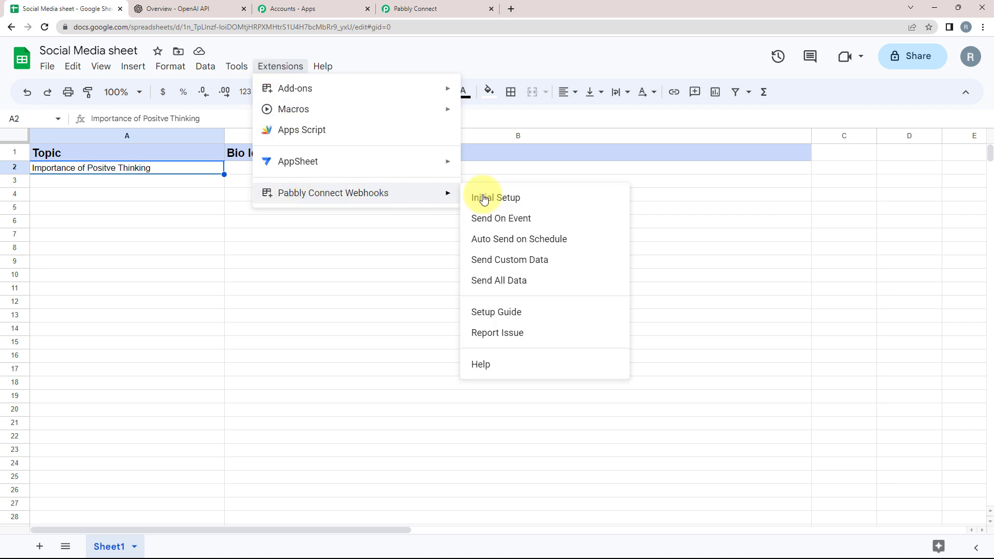
{"action": "left_click", "coordinate": [488, 222]}
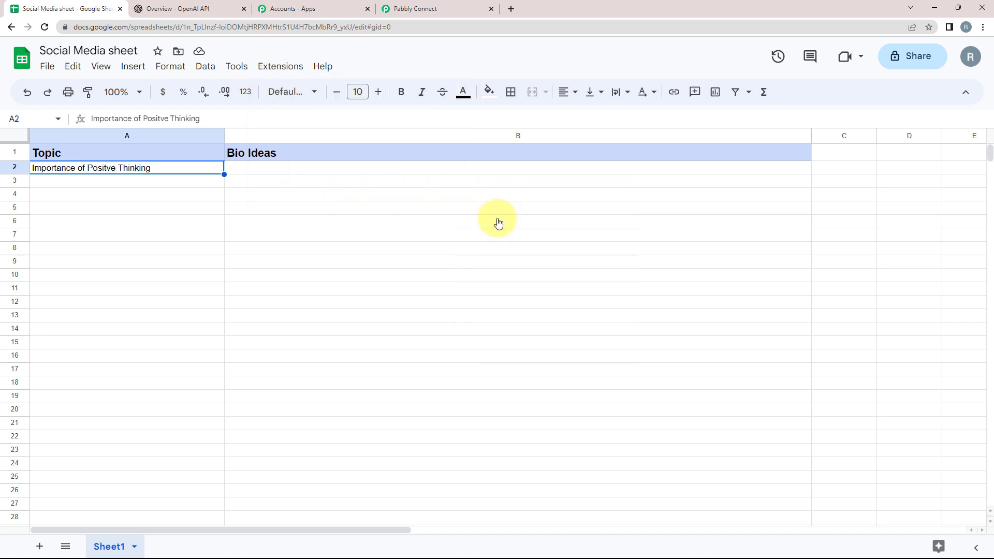
{"action": "left_click", "coordinate": [87, 186]}
{"action": "left_click", "coordinate": [88, 196]}
{"action": "left_click", "coordinate": [90, 209]}
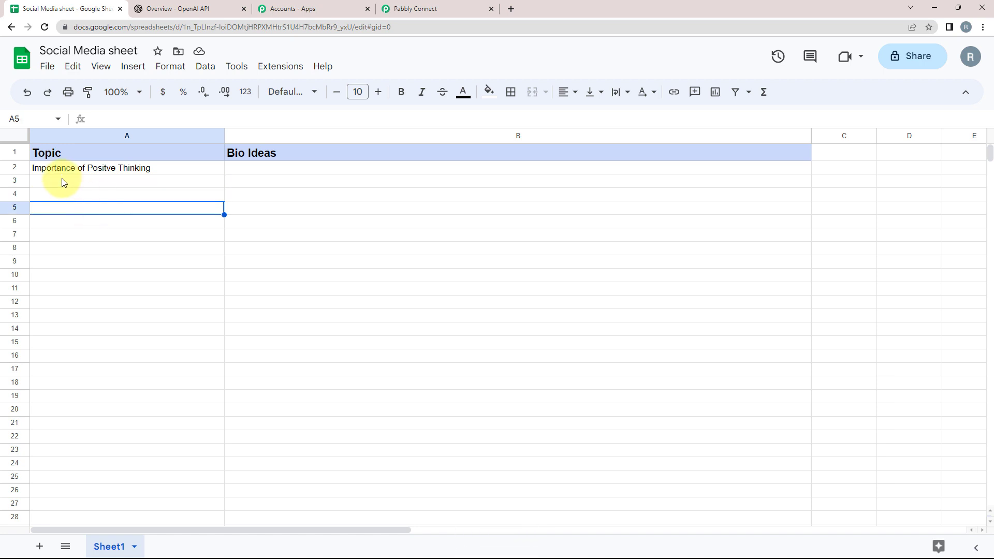
{"action": "left_click", "coordinate": [89, 183]}
{"action": "left_click", "coordinate": [91, 207]}
{"action": "left_click", "coordinate": [92, 220]}
{"action": "left_click", "coordinate": [98, 182]}
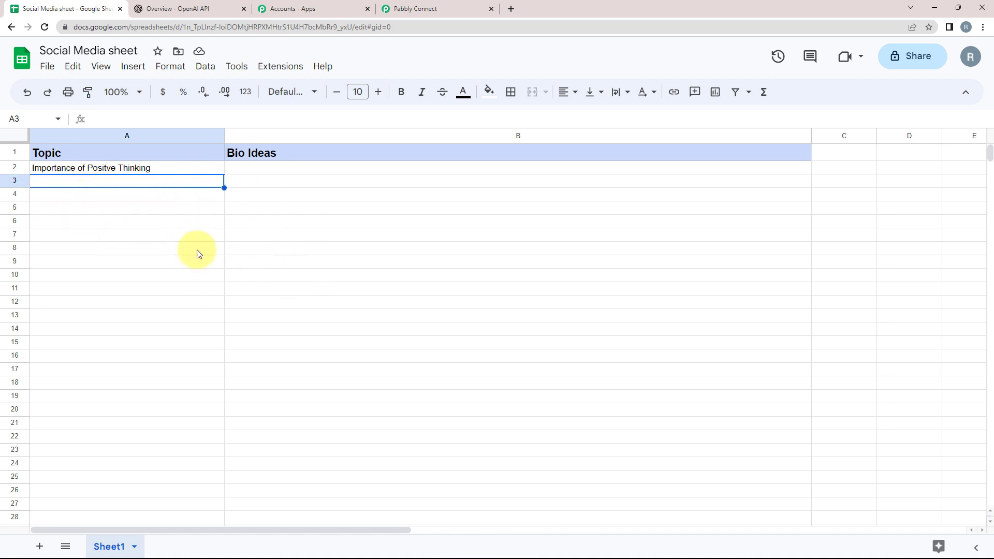
Return to the Pabbly Connect workflow and set its action step to the ChatGPT app with the Ask ChatGPT event.
{"action": "left_click", "coordinate": [425, 8]}
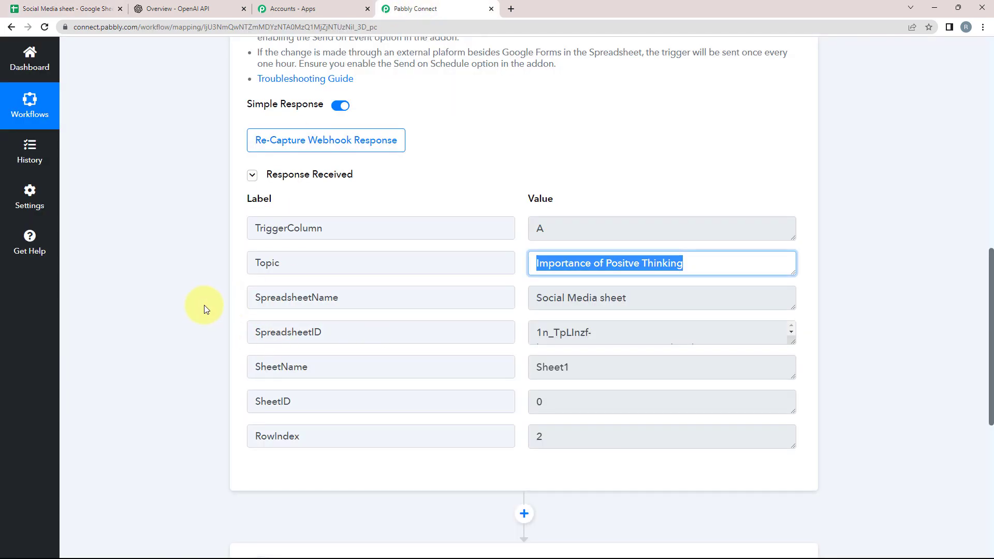
{"action": "scroll", "coordinate": [160, 343], "scroll_direction": "up", "scroll_amount": 7}
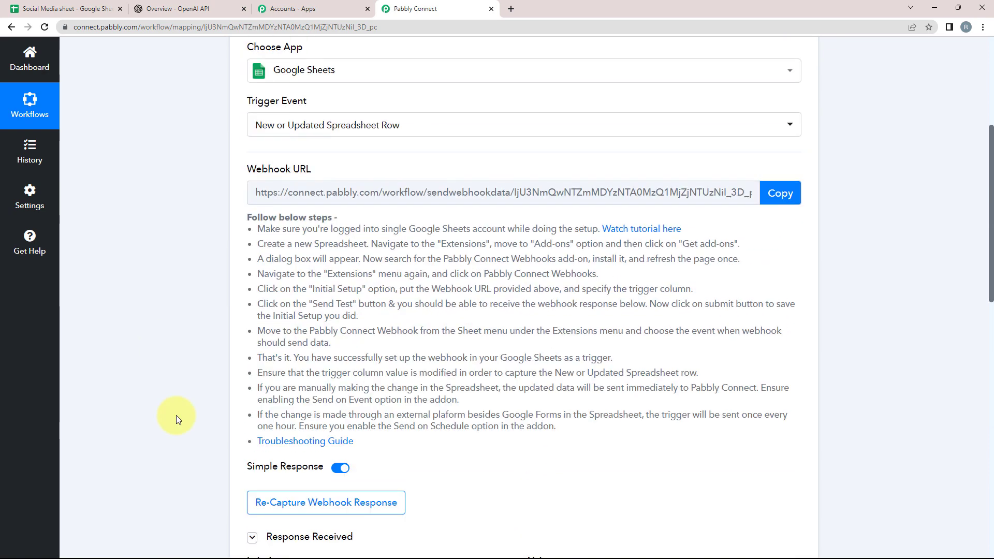
{"action": "scroll", "coordinate": [190, 384], "scroll_direction": "down", "scroll_amount": 11}
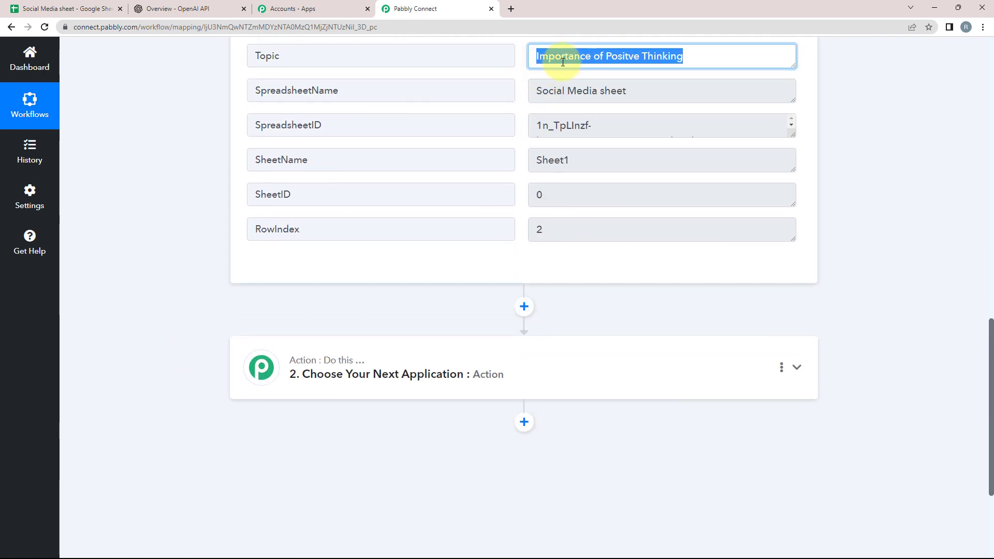
{"action": "scroll", "coordinate": [193, 368], "scroll_direction": "down", "scroll_amount": 2}
{"action": "left_click", "coordinate": [287, 288]}
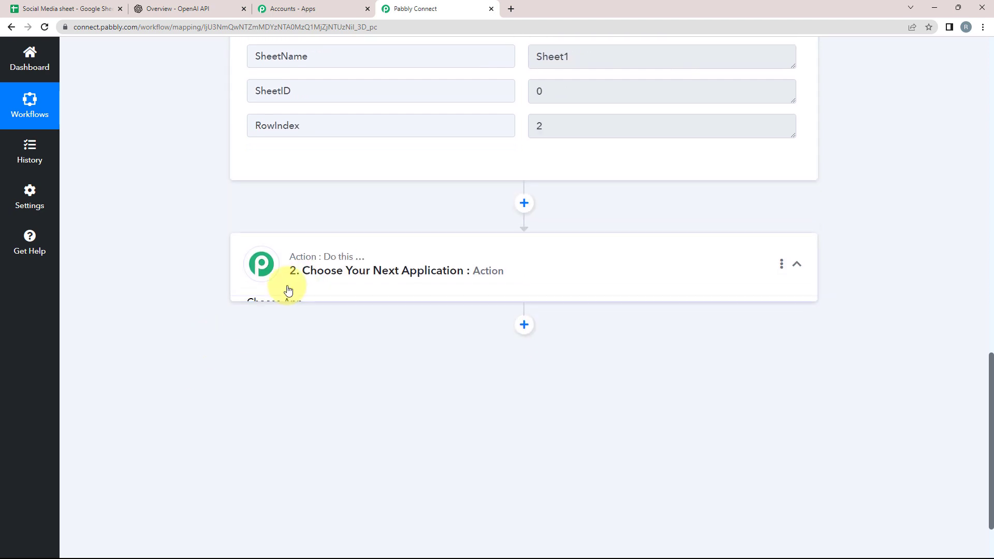
{"action": "left_click", "coordinate": [289, 340]}
{"action": "type", "text": "ch"}
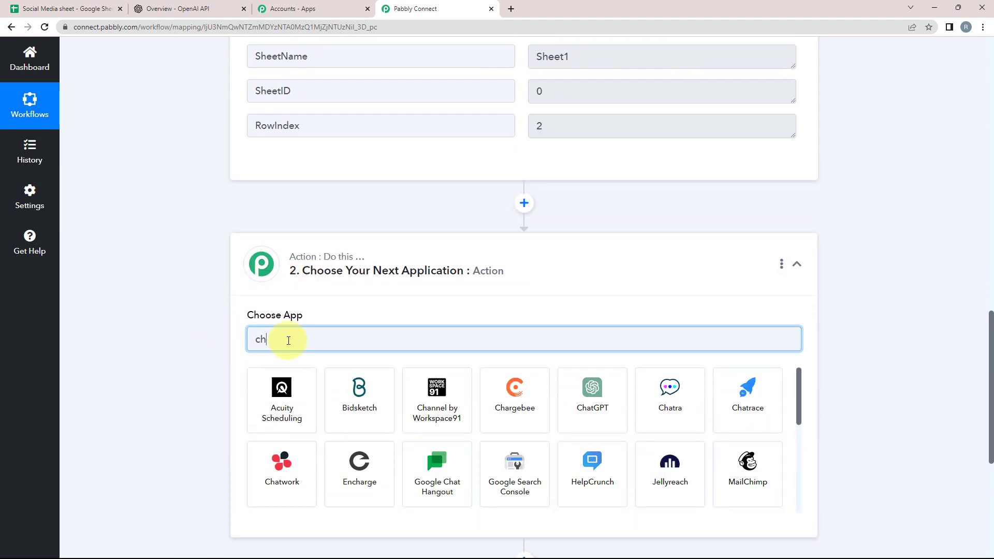
{"action": "type", "text": "at"}
{"action": "left_click", "coordinate": [289, 373]}
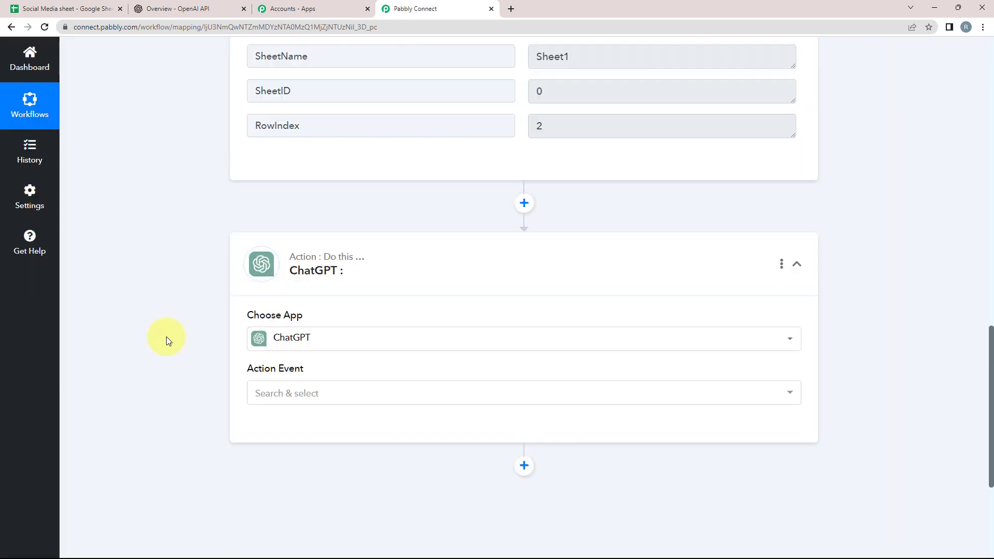
{"action": "scroll", "coordinate": [142, 350], "scroll_direction": "down", "scroll_amount": 2}
{"action": "left_click", "coordinate": [285, 289]}
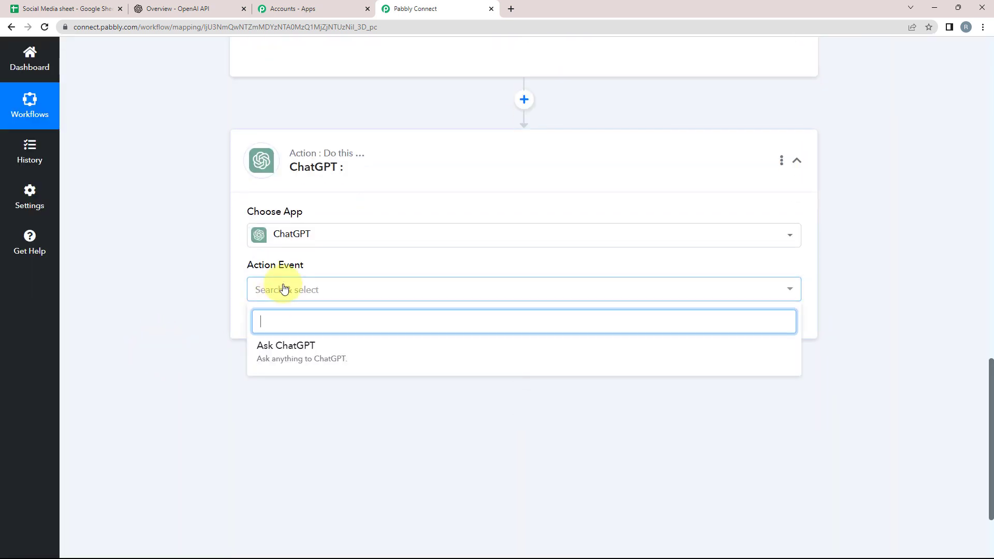
{"action": "left_click", "coordinate": [263, 350]}
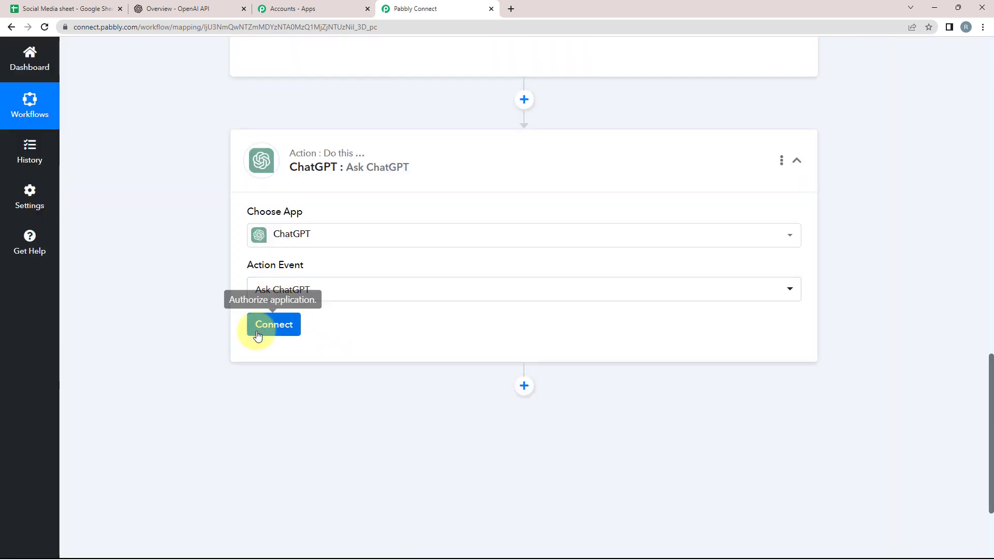
Start a new ChatGPT connection, then generate a new secret key on the OpenAI API keys page and copy it.
{"action": "left_click", "coordinate": [276, 324]}
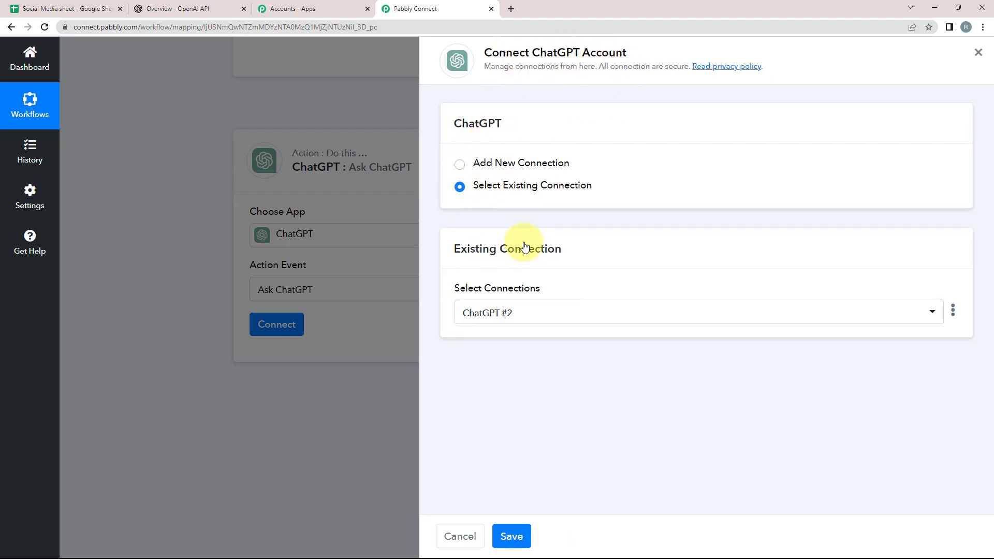
{"action": "left_click", "coordinate": [461, 166]}
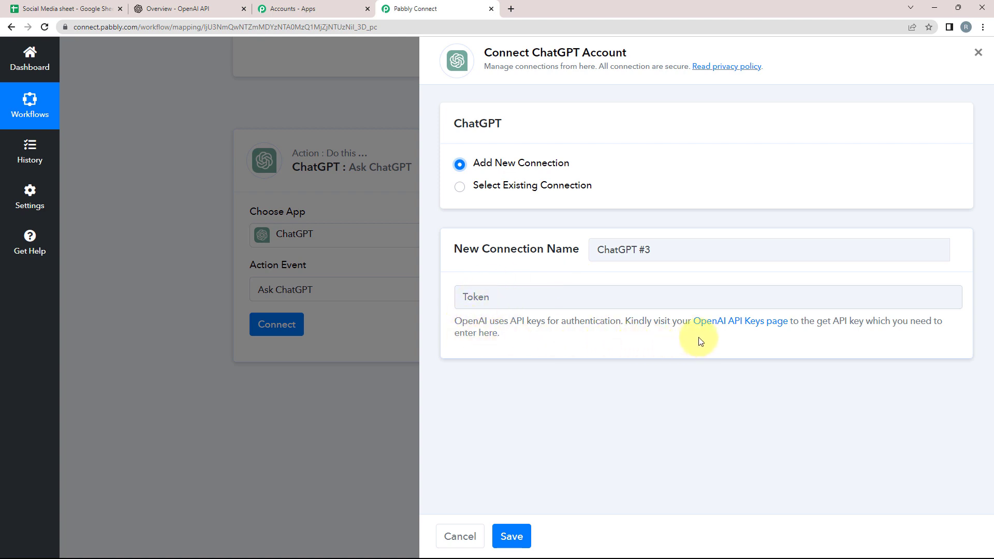
{"action": "left_click", "coordinate": [730, 325]}
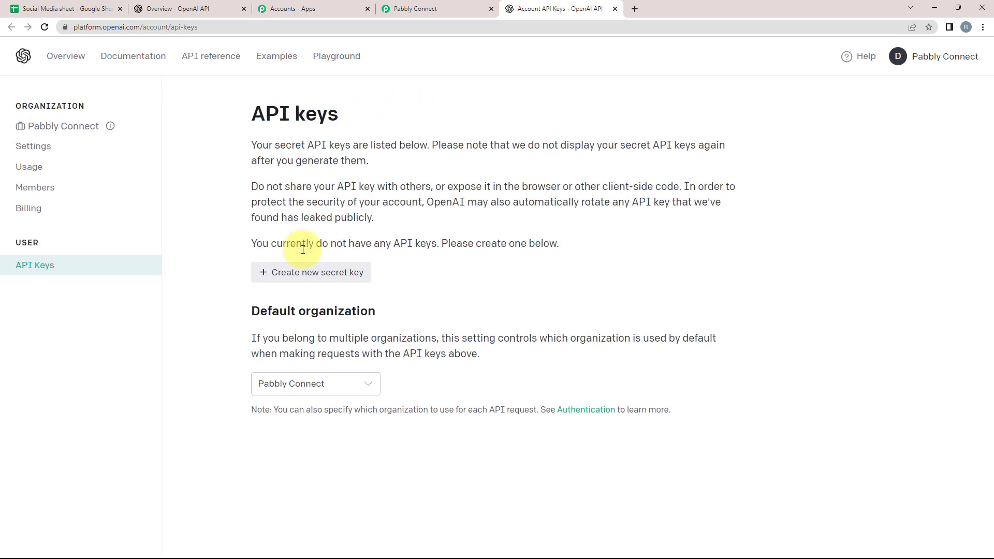
{"action": "left_click", "coordinate": [259, 374]}
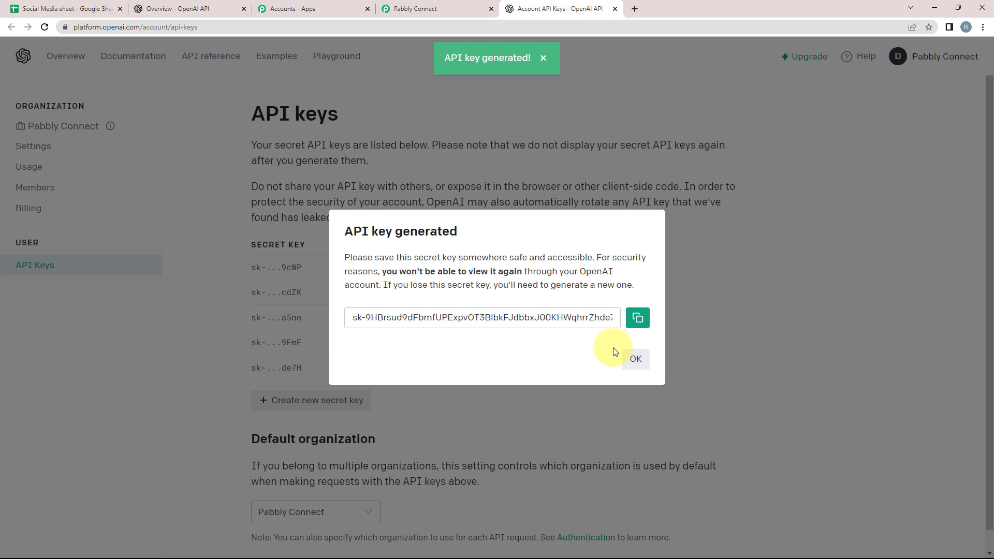
{"action": "left_click", "coordinate": [638, 318]}
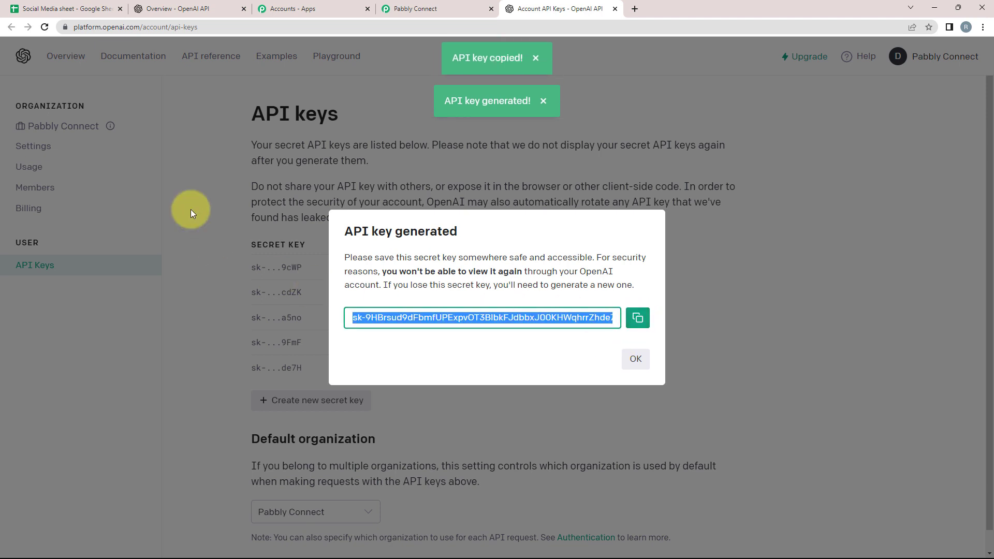
Paste the OpenAI API key as the token of the new ChatGPT connection in Pabbly Connect and save it.
{"action": "left_click", "coordinate": [451, 9]}
{"action": "left_click", "coordinate": [492, 300]}
{"action": "right_click", "coordinate": [493, 308]}
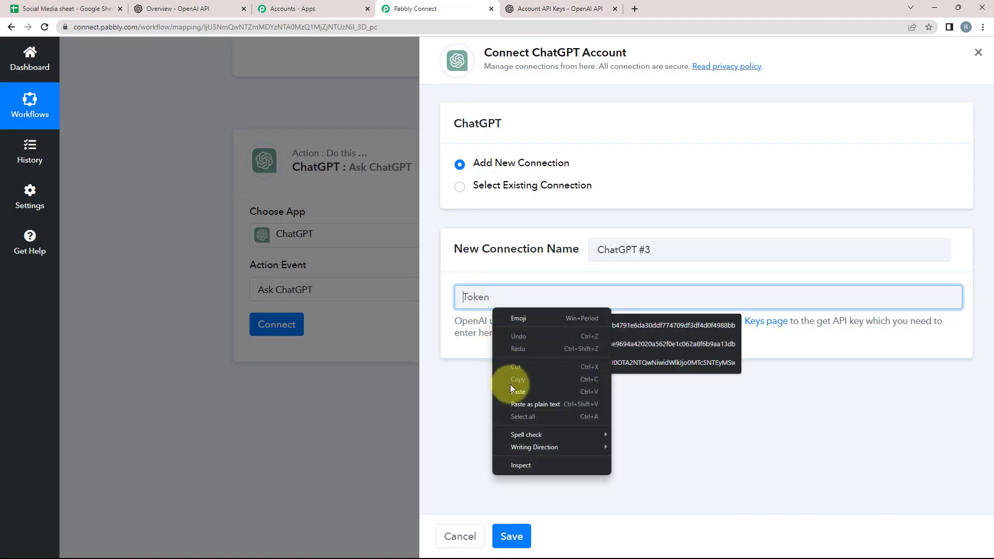
{"action": "left_click", "coordinate": [512, 390]}
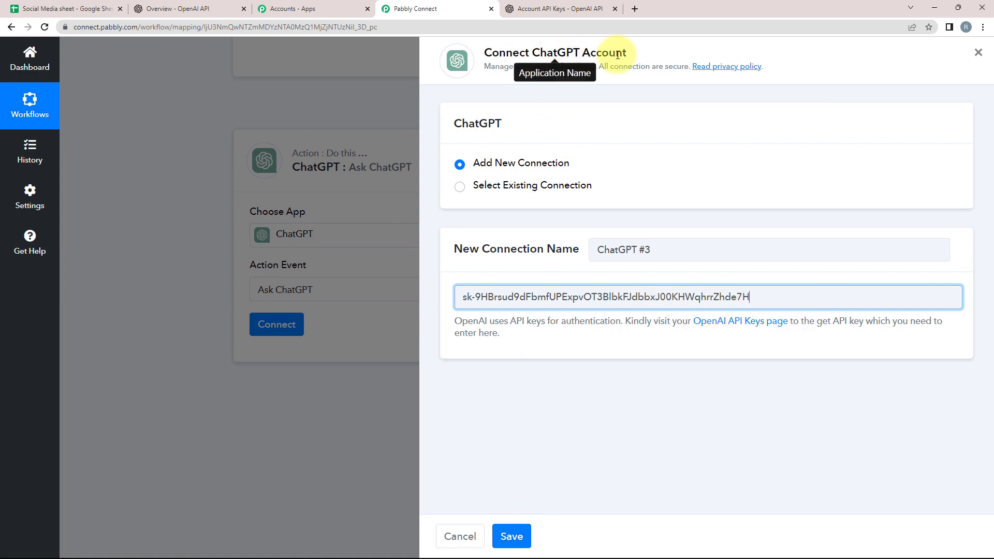
{"action": "left_click", "coordinate": [517, 538]}
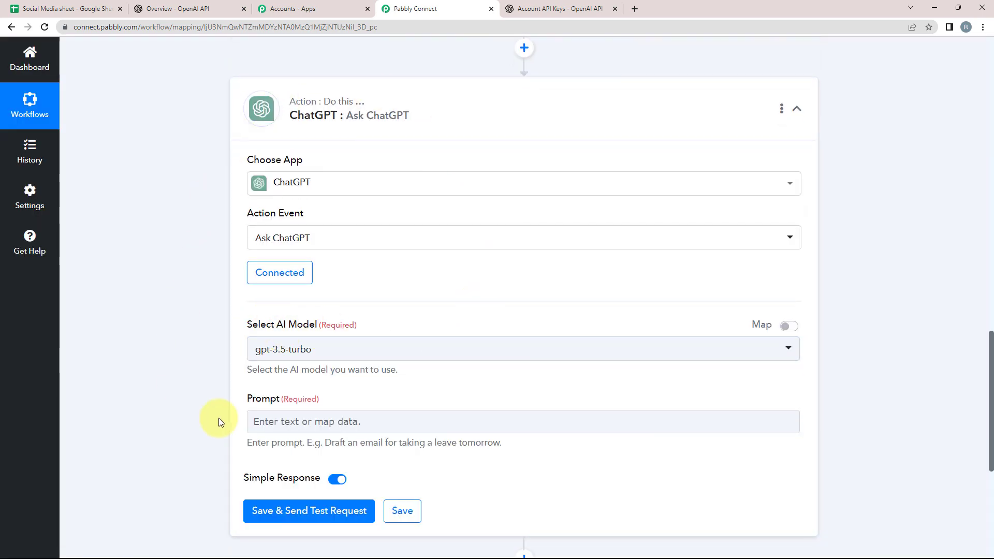
Select gpt-3.5-turbo as the AI model for the Ask ChatGPT action.
{"action": "scroll", "coordinate": [175, 334], "scroll_direction": "down", "scroll_amount": 1}
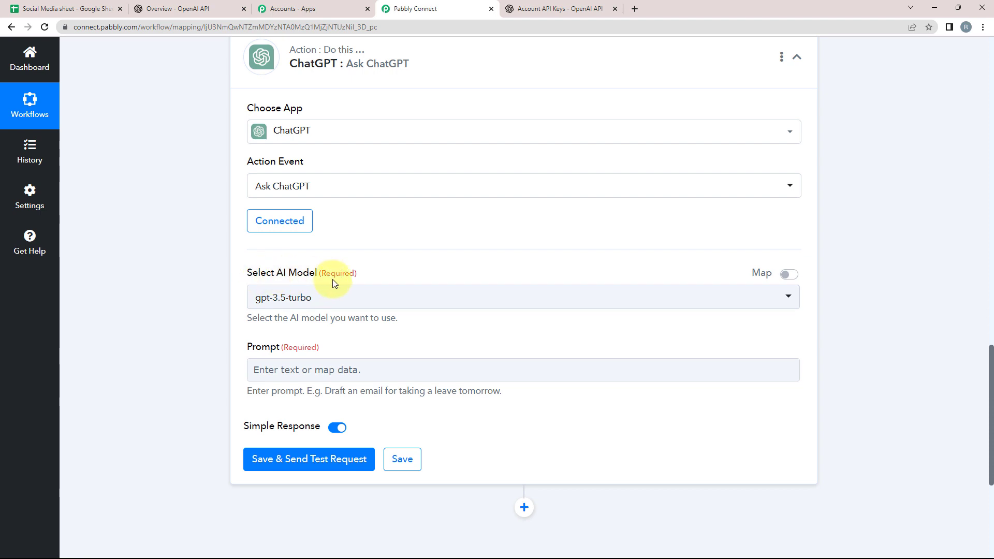
{"action": "left_click", "coordinate": [282, 300]}
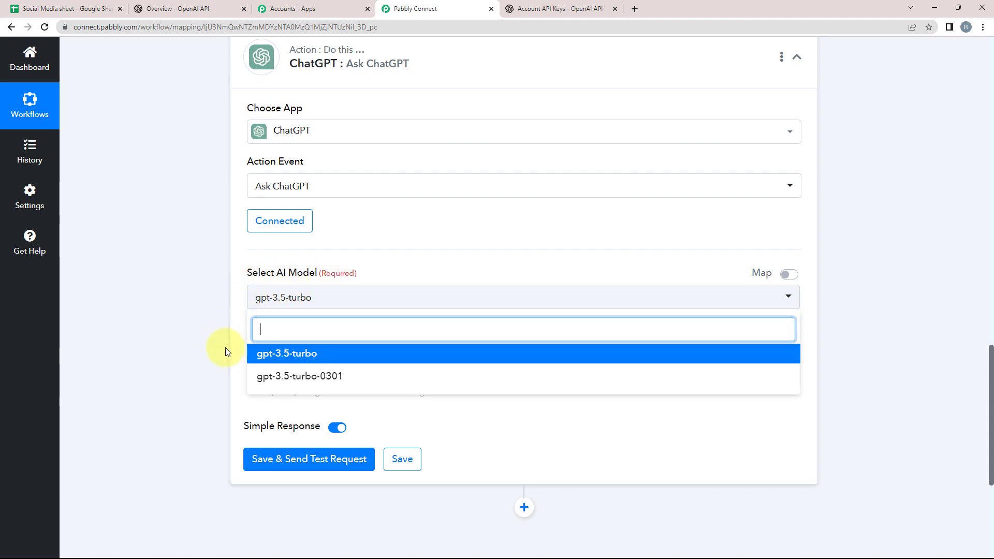
{"action": "left_click", "coordinate": [279, 361]}
Enter "Generate instagram bio" as the prompt of the Ask ChatGPT action.
{"action": "scroll", "coordinate": [143, 312], "scroll_direction": "down", "scroll_amount": 3}
{"action": "left_click", "coordinate": [269, 214]}
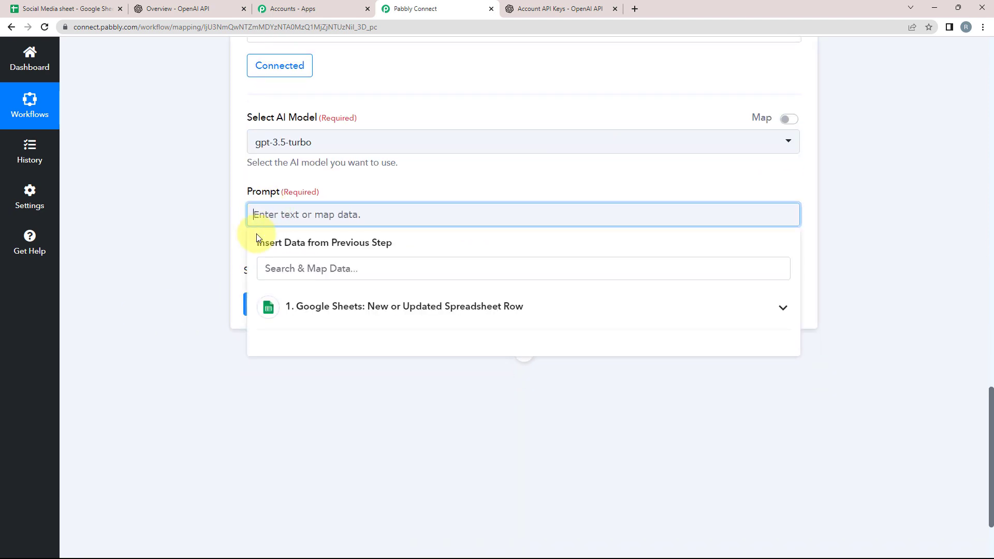
{"action": "left_click", "coordinate": [190, 230]}
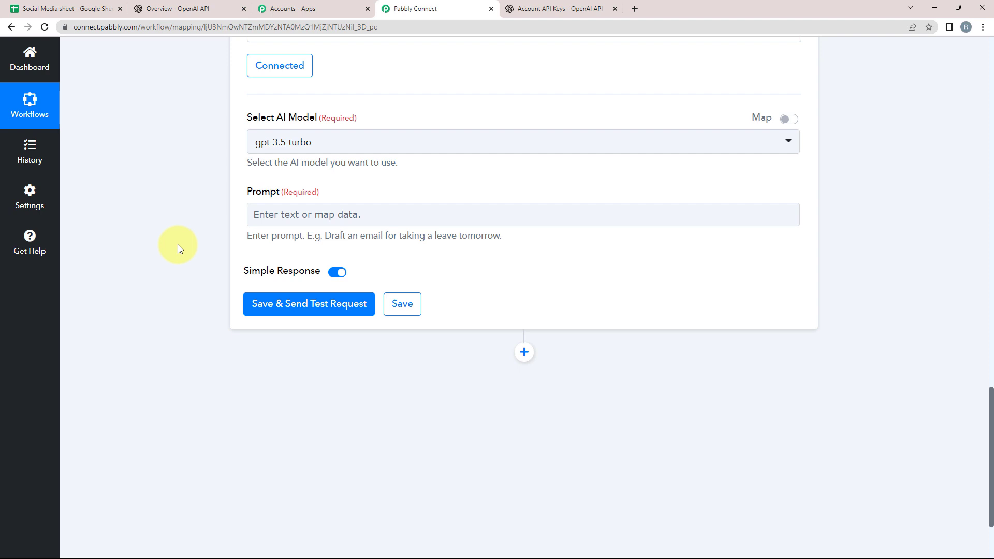
{"action": "left_click", "coordinate": [301, 211]}
{"action": "type", "text": "Generate instagram bio"}
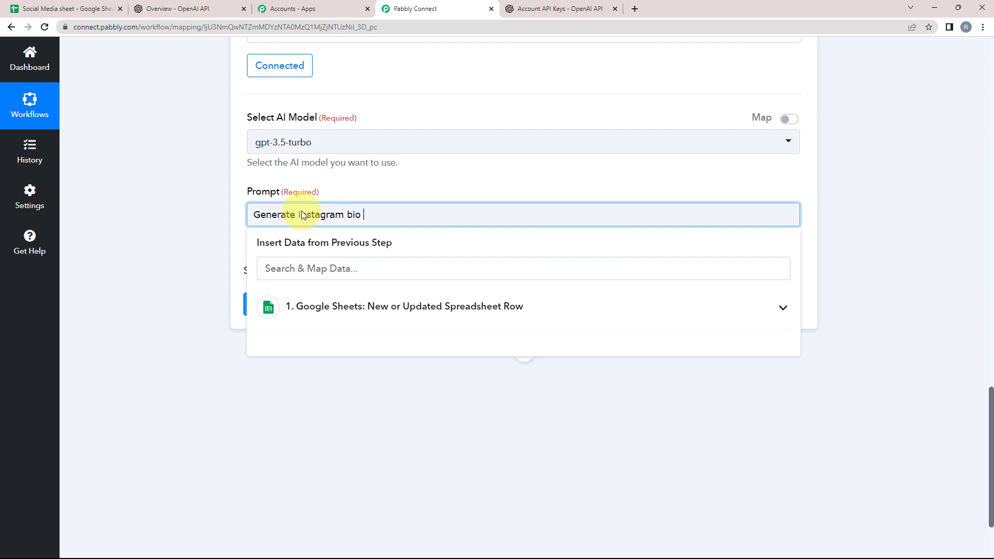
{"action": "left_click", "coordinate": [225, 221]}
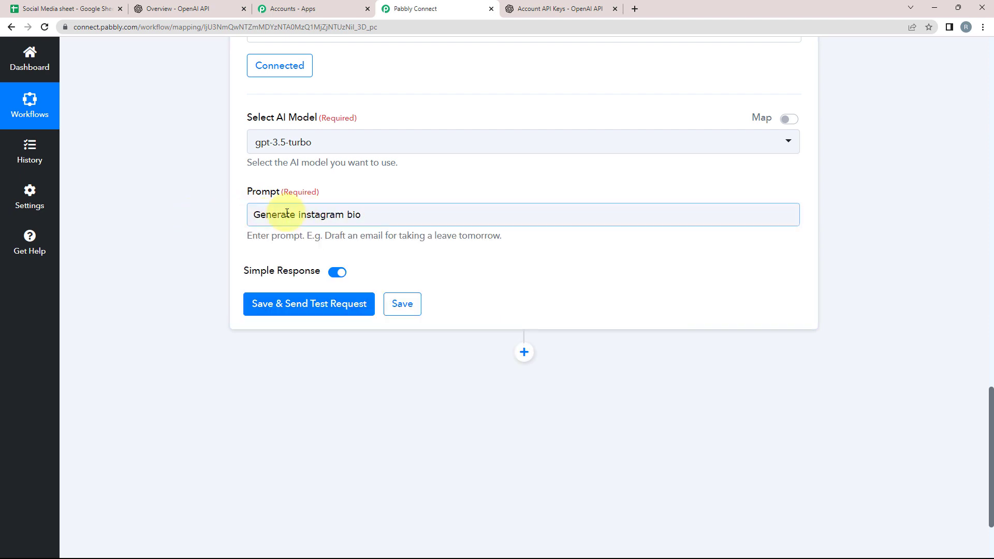
{"action": "left_click", "coordinate": [391, 216]}
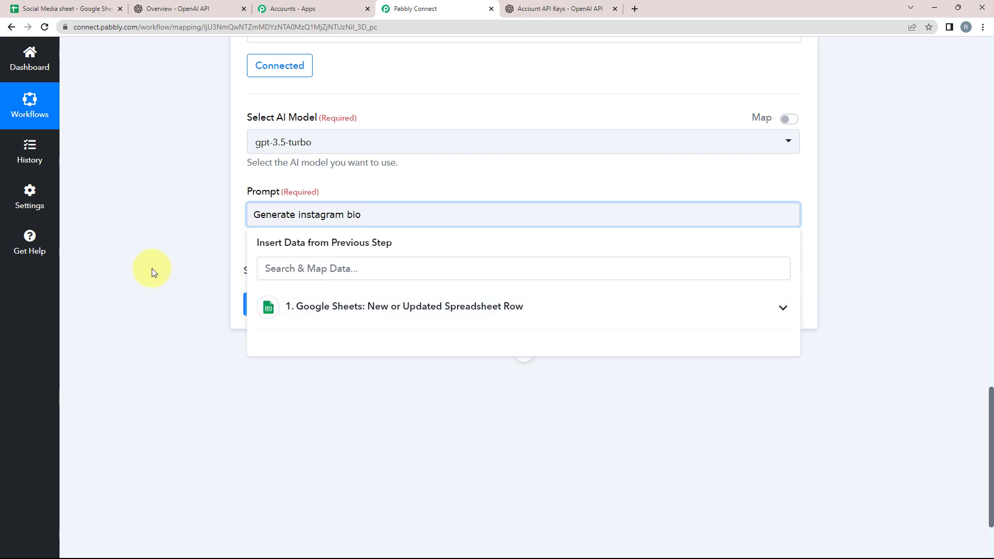
Review the Topic value in the response received by the Google Sheets trigger.
{"action": "left_click", "coordinate": [144, 253]}
{"action": "scroll", "coordinate": [141, 249], "scroll_direction": "up", "scroll_amount": 9}
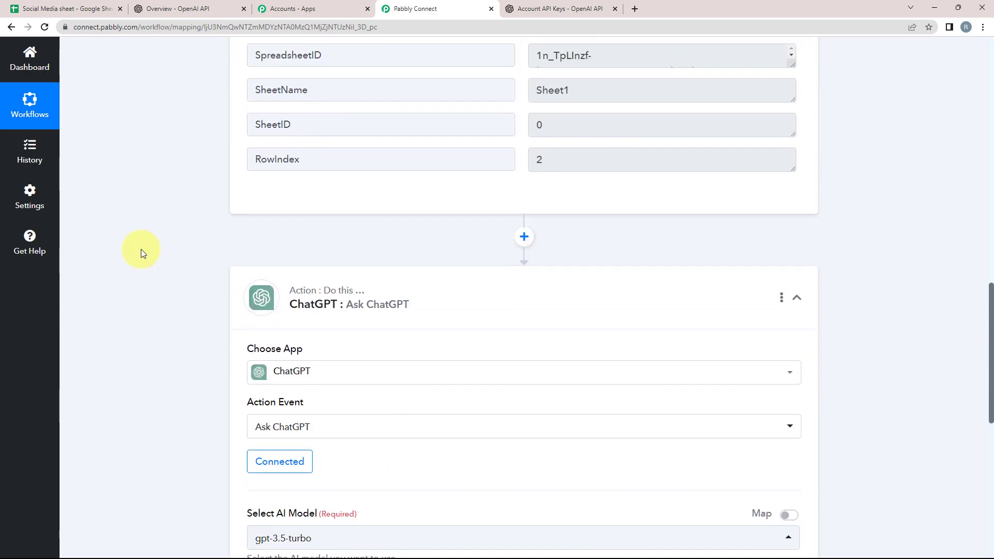
{"action": "scroll", "coordinate": [240, 326], "scroll_direction": "down", "scroll_amount": 4}
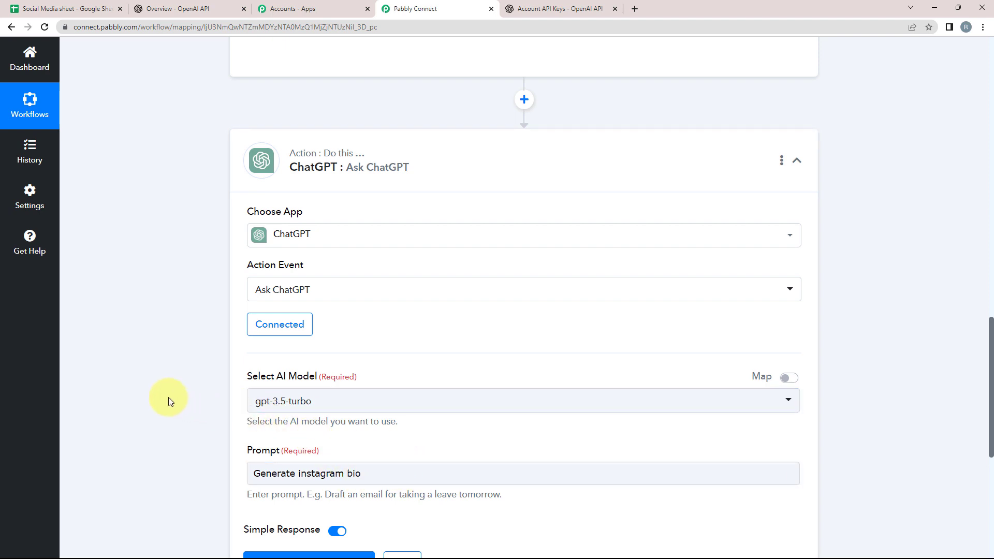
{"action": "scroll", "coordinate": [168, 397], "scroll_direction": "up", "scroll_amount": 6}
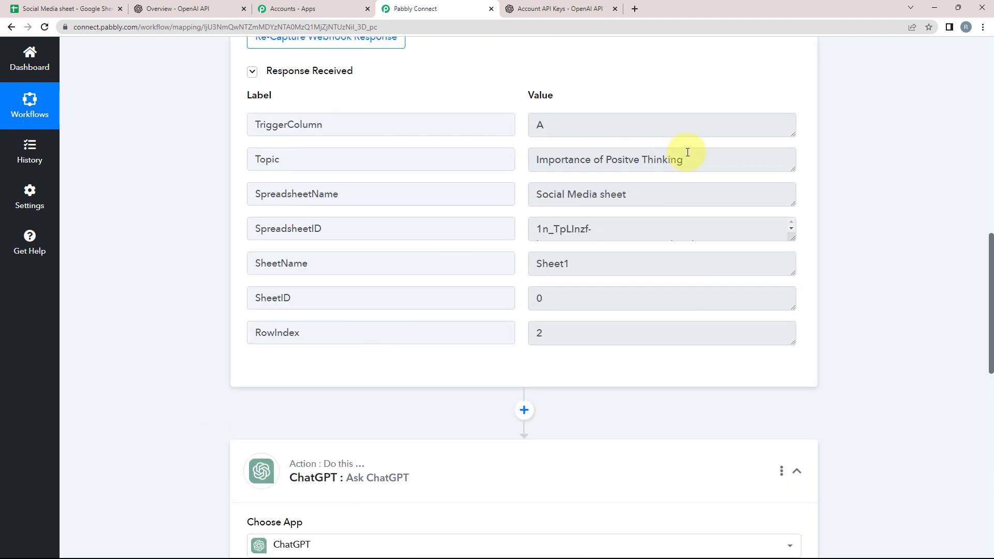
{"action": "left_click_drag", "start_coordinate": [697, 164], "coordinate": [234, 206]}
{"action": "scroll", "coordinate": [122, 246], "scroll_direction": "down", "scroll_amount": 5}
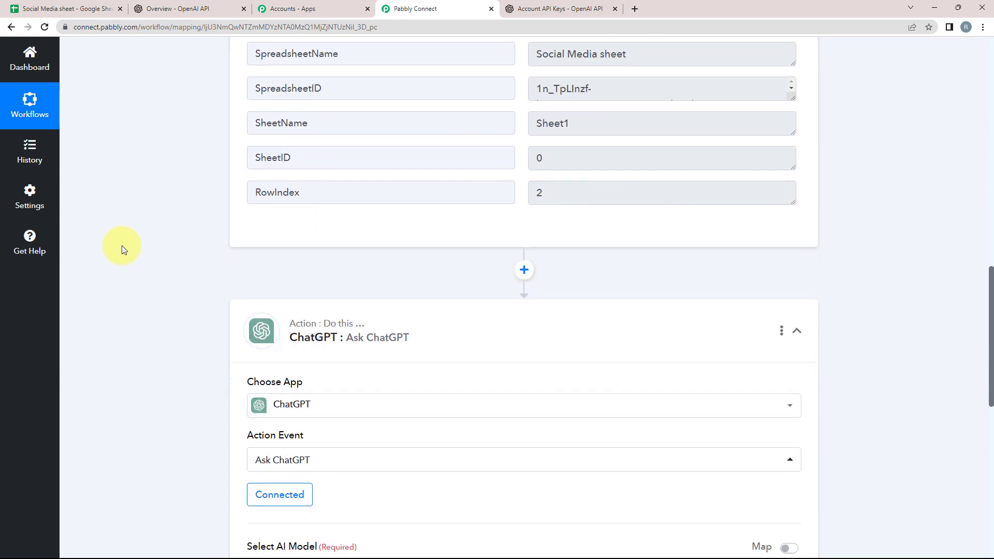
{"action": "scroll", "coordinate": [122, 246], "scroll_direction": "down", "scroll_amount": 4}
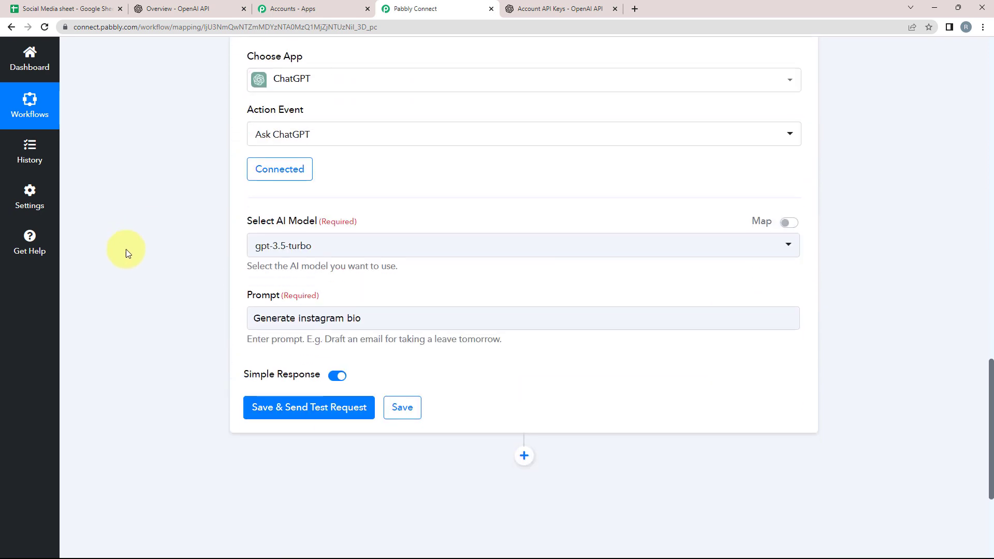
Map the Topic field from the Google Sheets trigger into the ChatGPT prompt, after the text "Generate instagram bio".
{"action": "left_click", "coordinate": [383, 322]}
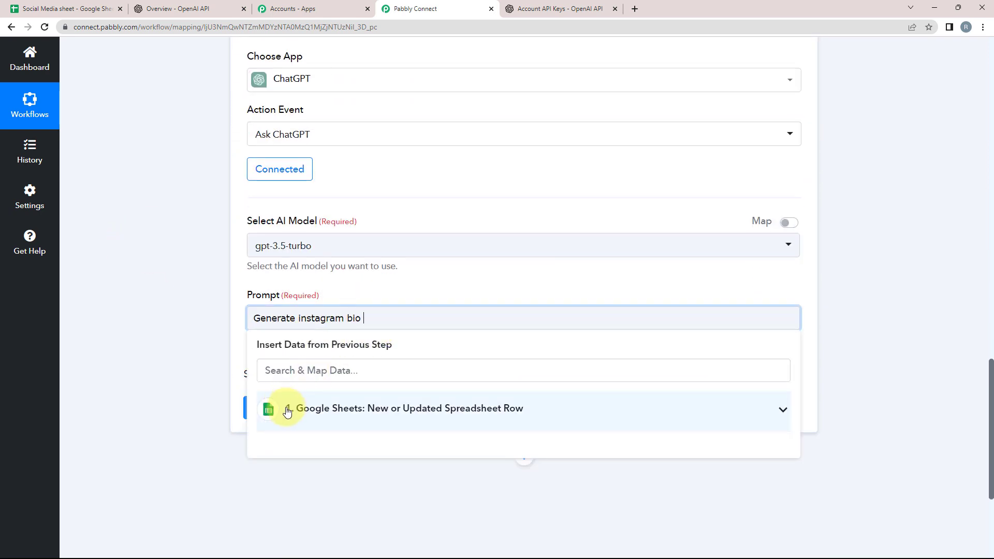
{"action": "left_click", "coordinate": [256, 374]}
{"action": "left_click", "coordinate": [380, 318]}
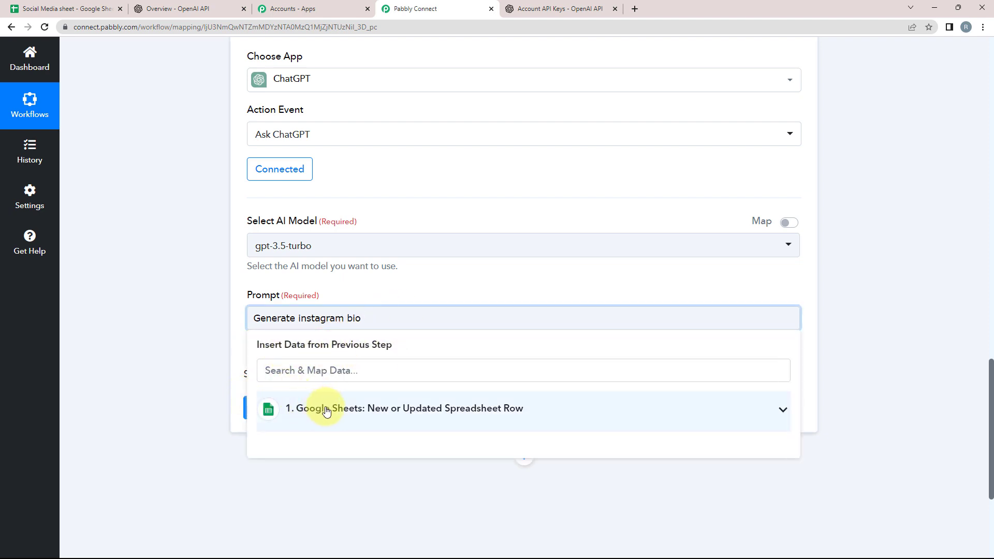
{"action": "scroll", "coordinate": [130, 382], "scroll_direction": "down", "scroll_amount": 2}
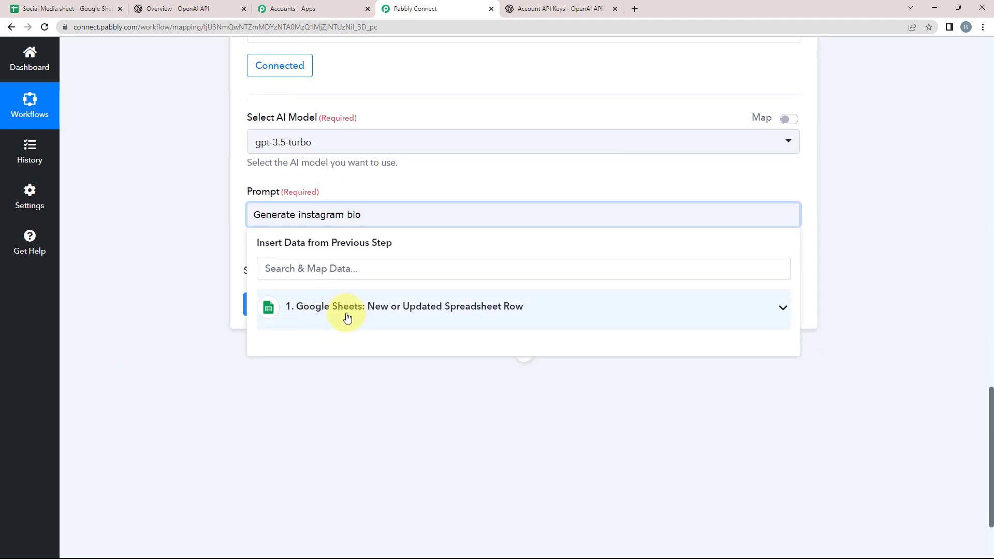
{"action": "left_click", "coordinate": [784, 310]}
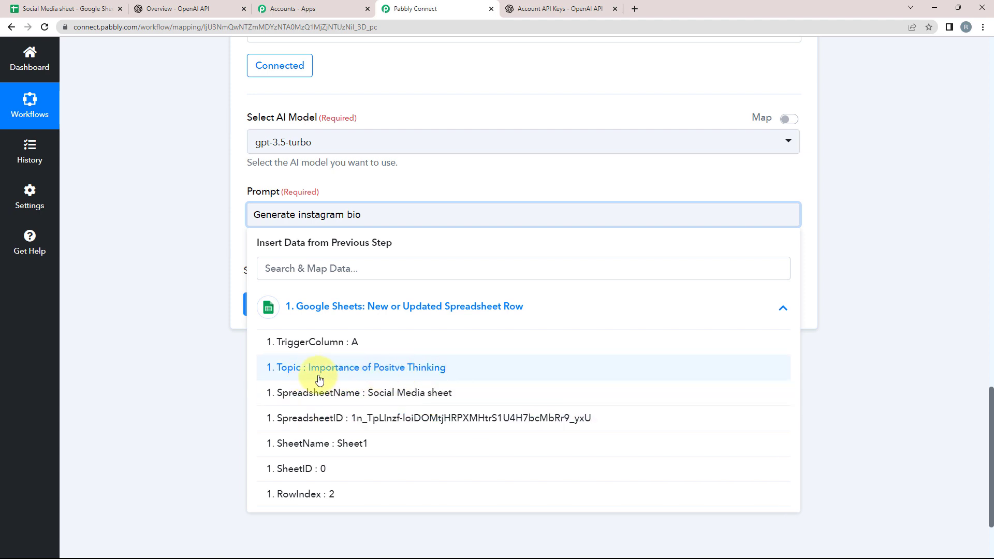
{"action": "left_click", "coordinate": [356, 369]}
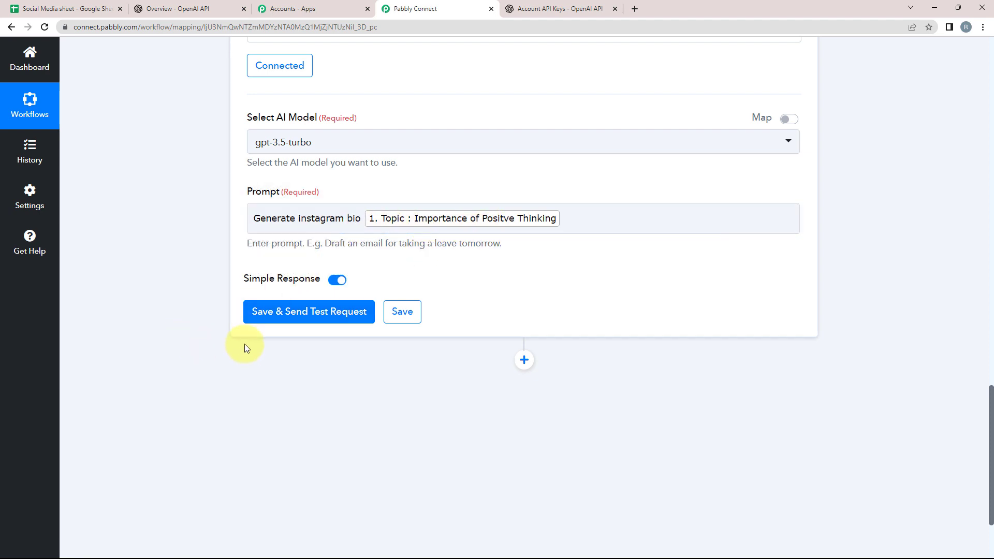
Save the ChatGPT action with a test request and examine the message content in its response against the prompt.
{"action": "left_click", "coordinate": [309, 312]}
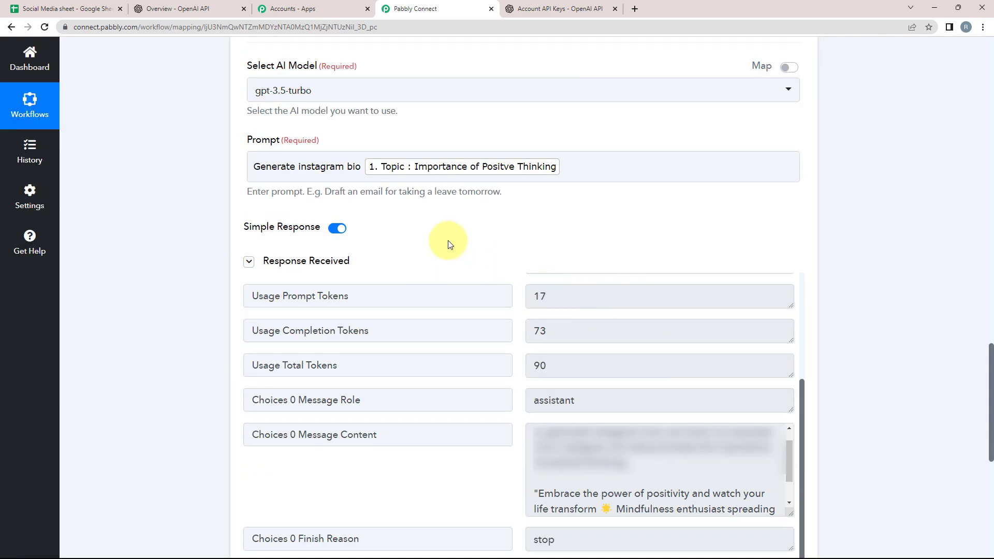
{"action": "scroll", "coordinate": [132, 394], "scroll_direction": "down", "scroll_amount": 2}
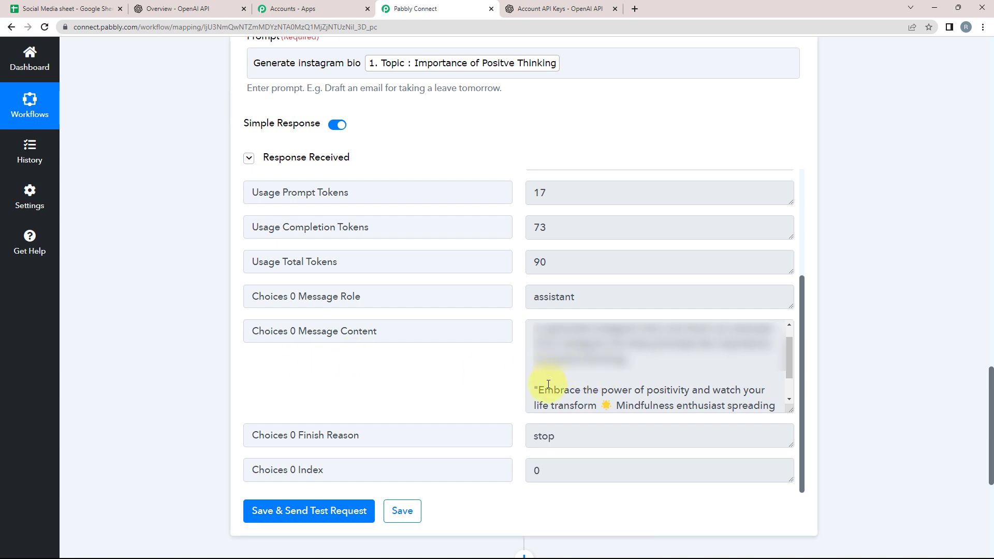
{"action": "scroll", "coordinate": [549, 384], "scroll_direction": "down", "scroll_amount": 2}
{"action": "scroll", "coordinate": [541, 378], "scroll_direction": "up", "scroll_amount": 1}
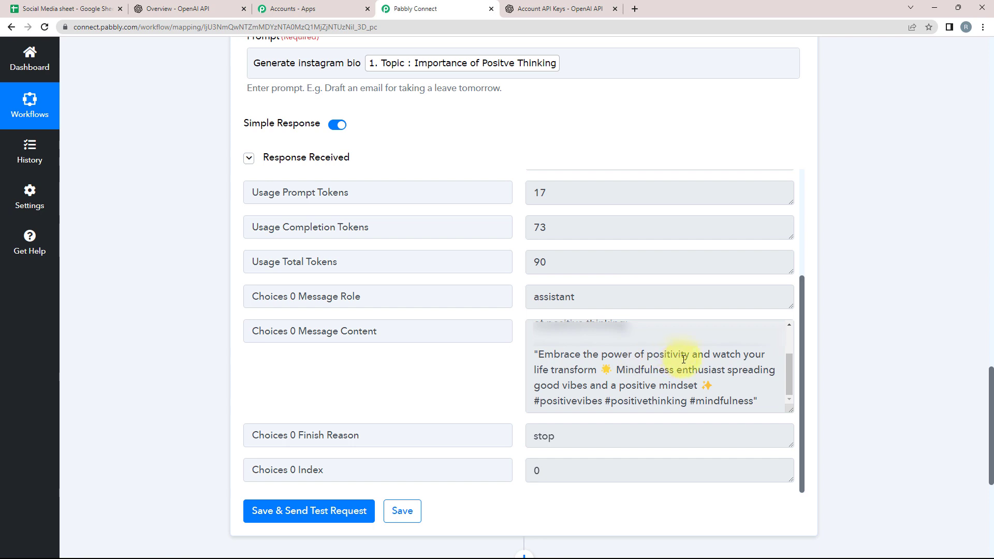
{"action": "scroll", "coordinate": [772, 354], "scroll_direction": "down", "scroll_amount": 2}
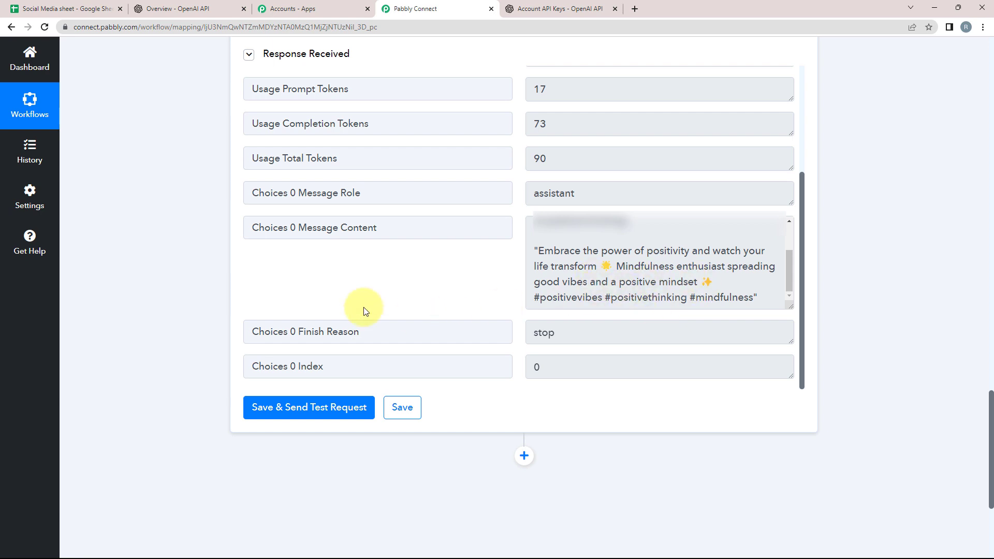
{"action": "scroll", "coordinate": [126, 303], "scroll_direction": "up", "scroll_amount": 5}
{"action": "scroll", "coordinate": [125, 303], "scroll_direction": "up", "scroll_amount": 3}
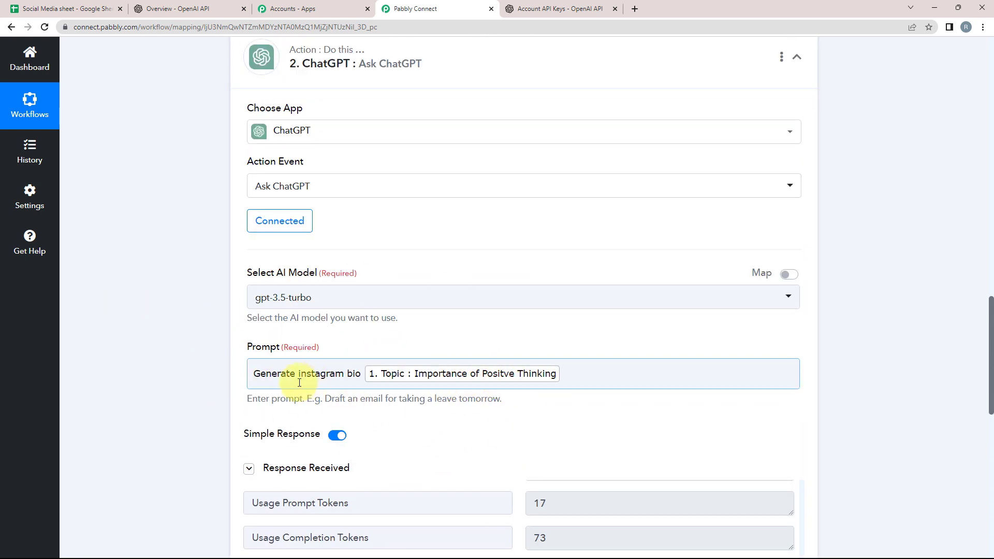
{"action": "left_click", "coordinate": [220, 373]}
{"action": "scroll", "coordinate": [207, 368], "scroll_direction": "down", "scroll_amount": 6}
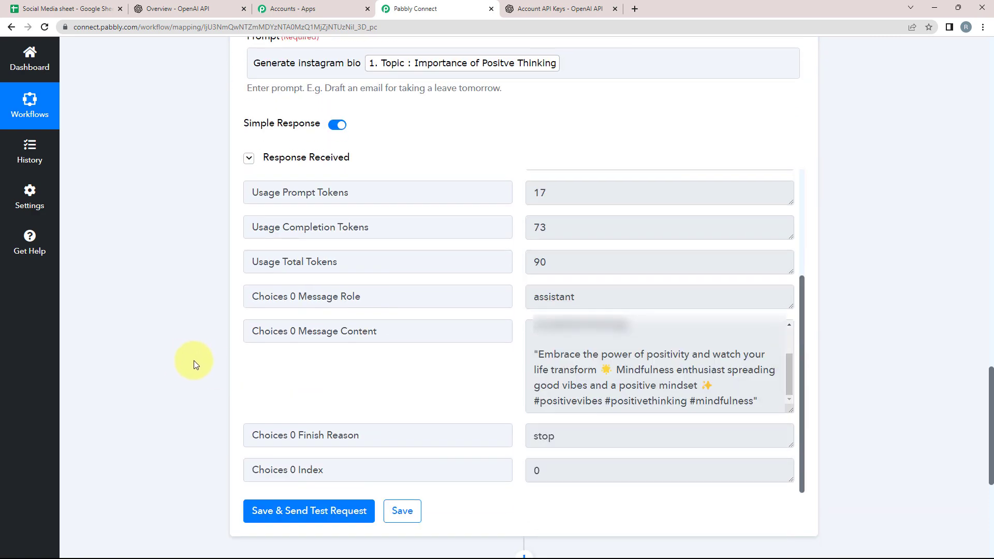
Check the Bio Ideas column in the Social Media sheet, then choose Google Sheets as the workflow's next action app in Pabbly Connect.
{"action": "key", "text": "ctrl+1"}
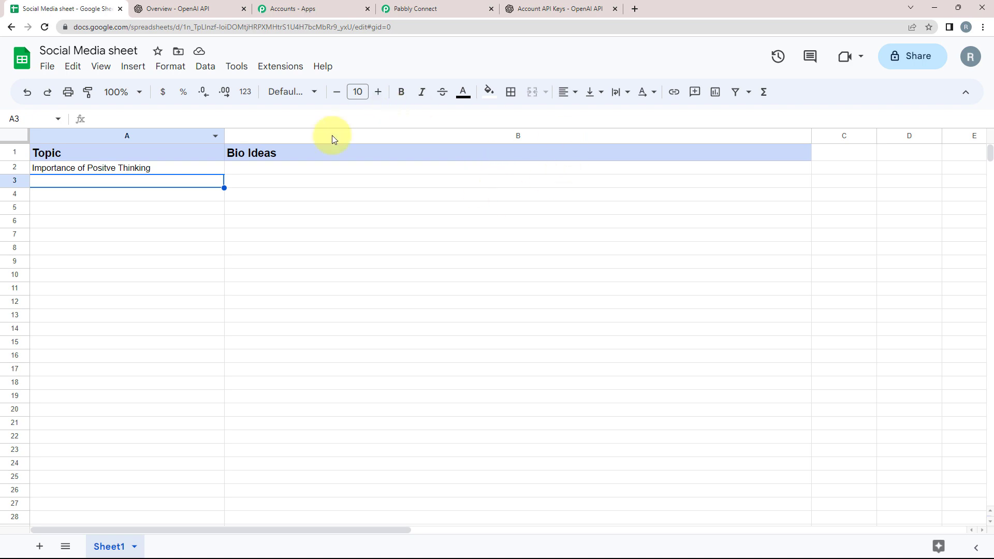
{"action": "left_click", "coordinate": [420, 8]}
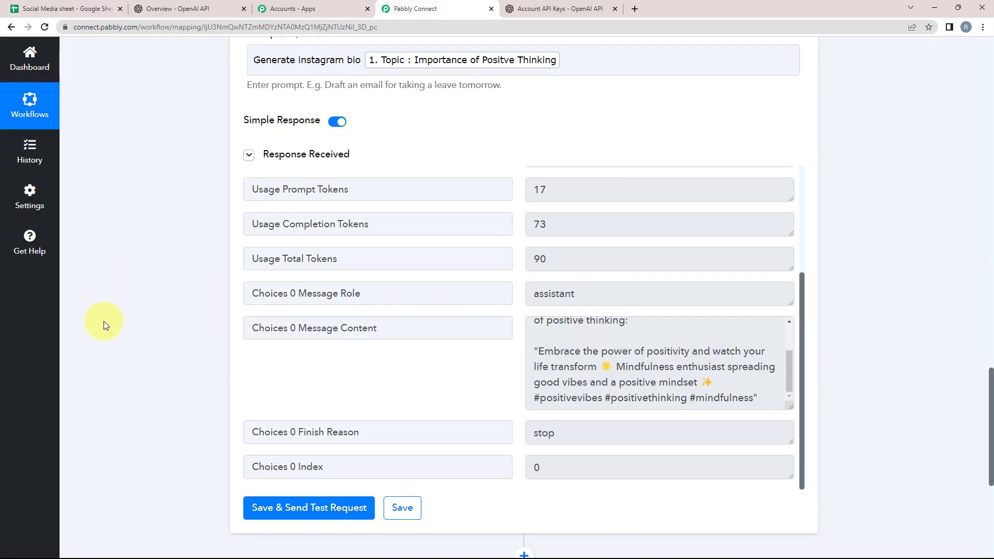
{"action": "scroll", "coordinate": [103, 321], "scroll_direction": "down", "scroll_amount": 7}
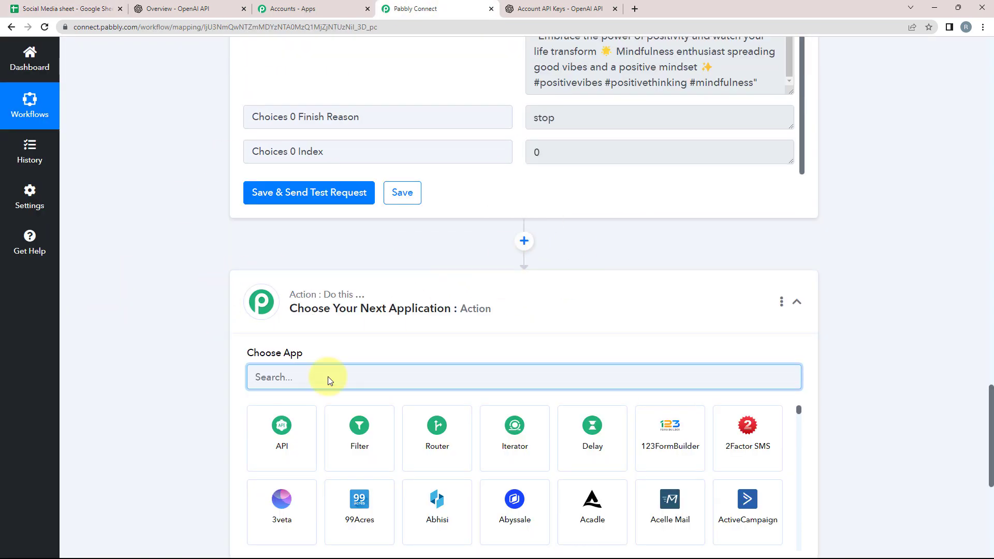
{"action": "type", "text": "goo"}
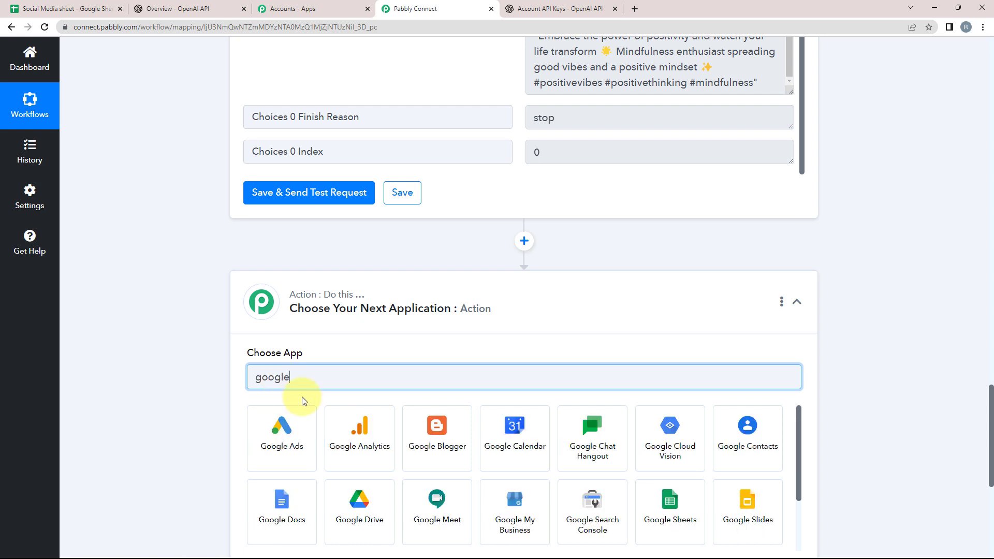
{"action": "type", "text": "gle"}
{"action": "left_click", "coordinate": [670, 505]}
Set the Google Sheets action event to Update Cell Value and connect it with the existing connection Google Sheets #21.
{"action": "scroll", "coordinate": [248, 394], "scroll_direction": "down", "scroll_amount": 1}
{"action": "left_click", "coordinate": [271, 381]}
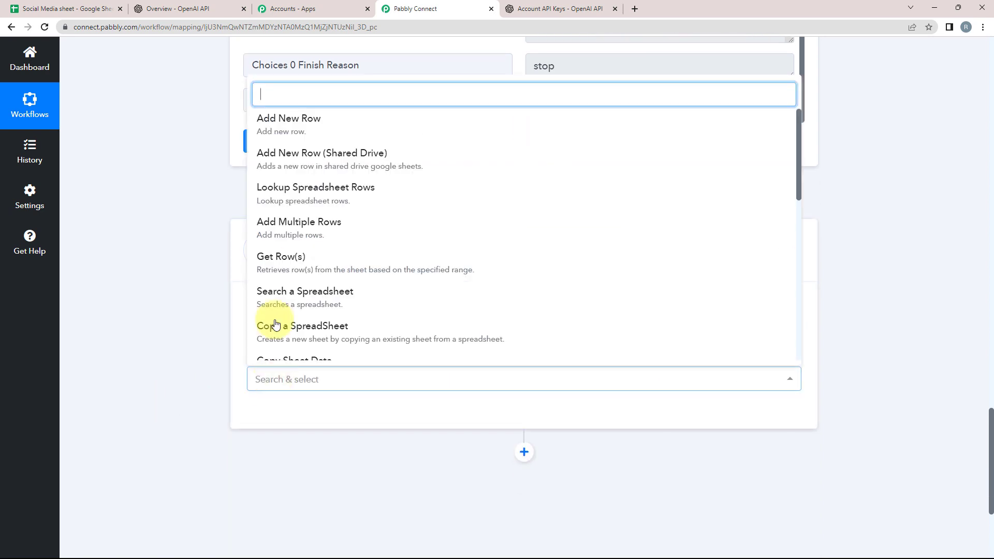
{"action": "type", "text": "update"}
{"action": "left_click", "coordinate": [290, 349]}
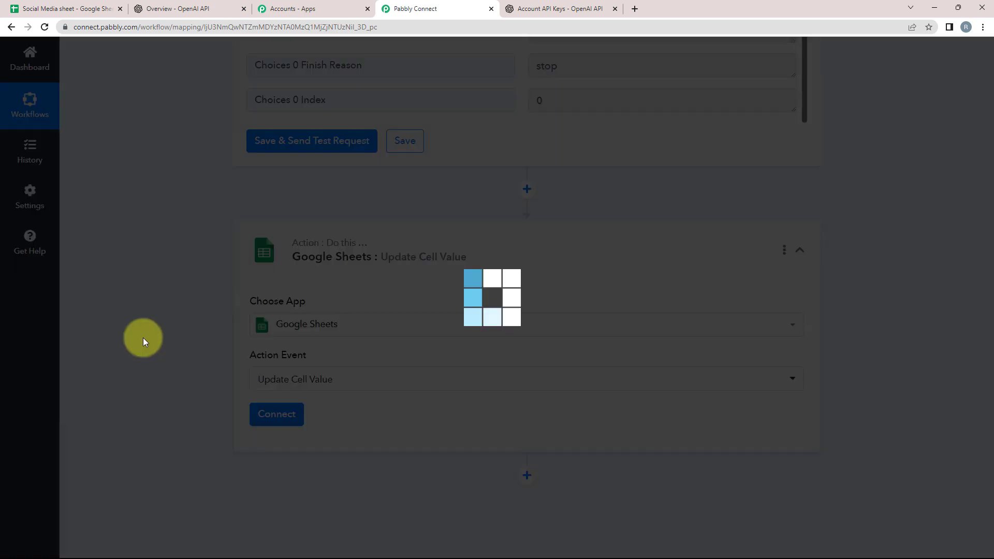
{"action": "left_click", "coordinate": [270, 417]}
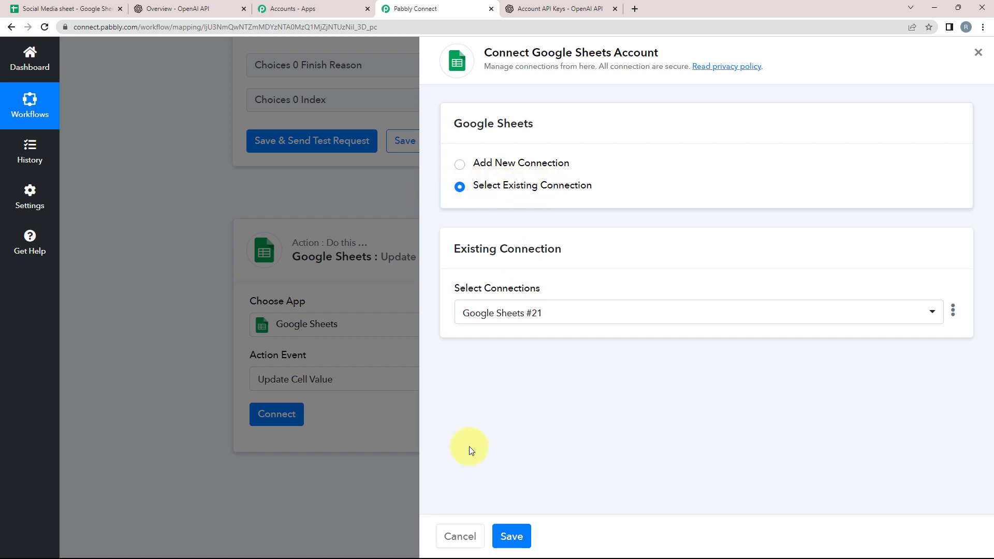
{"action": "left_click", "coordinate": [523, 538]}
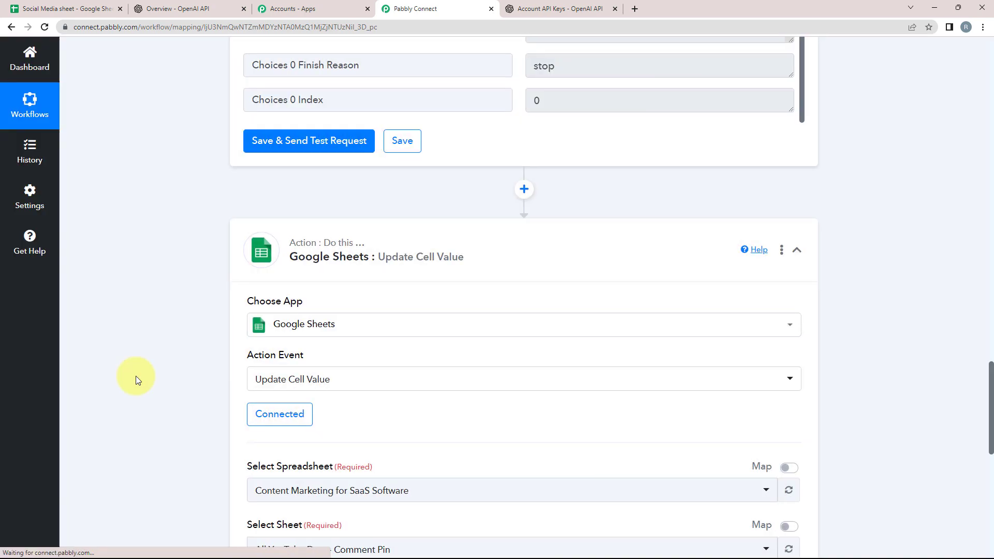
Check the spreadsheet's title in Google Sheets, then select Social Media sheet as the spreadsheet for the Update Cell Value action.
{"action": "scroll", "coordinate": [136, 376], "scroll_direction": "down", "scroll_amount": 1}
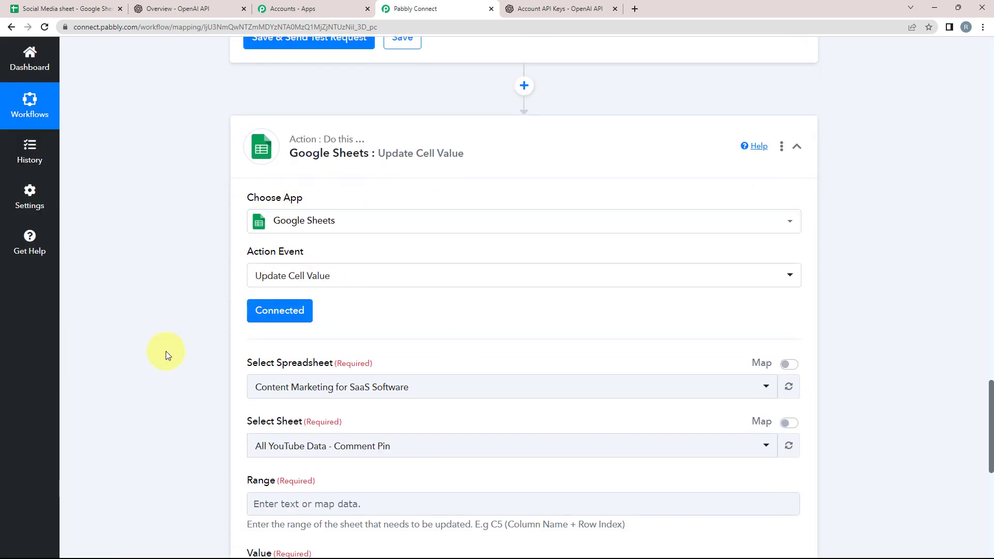
{"action": "scroll", "coordinate": [166, 354], "scroll_direction": "down", "scroll_amount": 2}
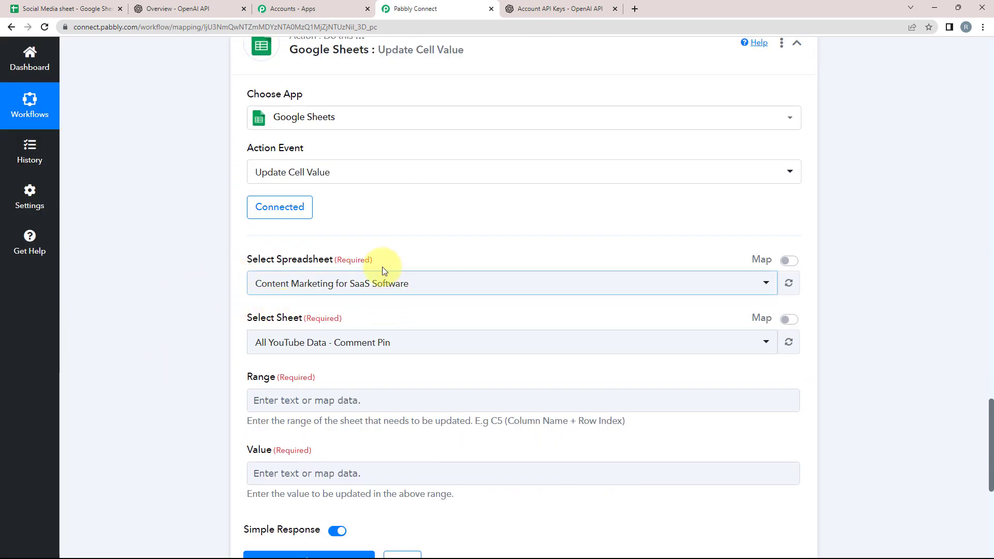
{"action": "left_click", "coordinate": [93, 9]}
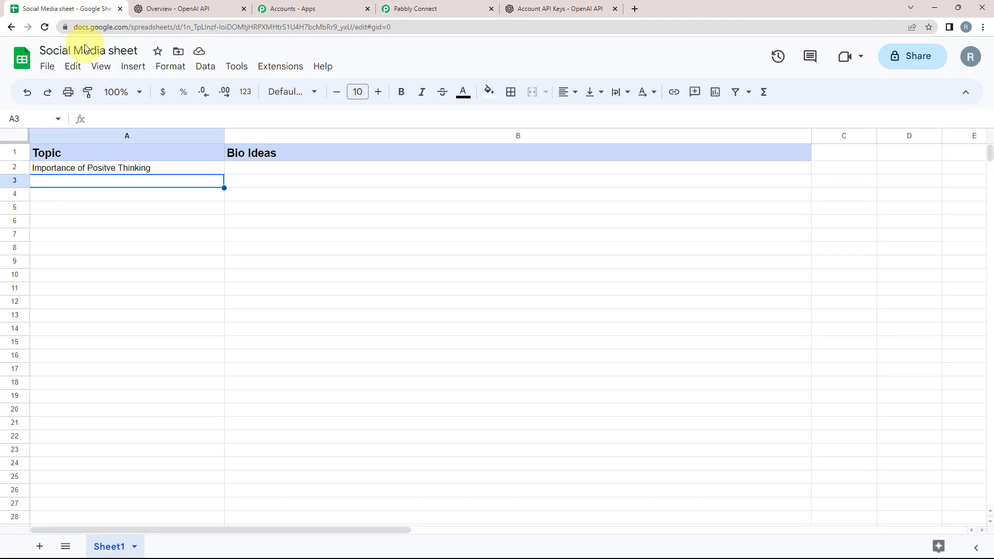
{"action": "left_click_drag", "start_coordinate": [42, 51], "coordinate": [140, 50]}
{"action": "left_click", "coordinate": [412, 5]}
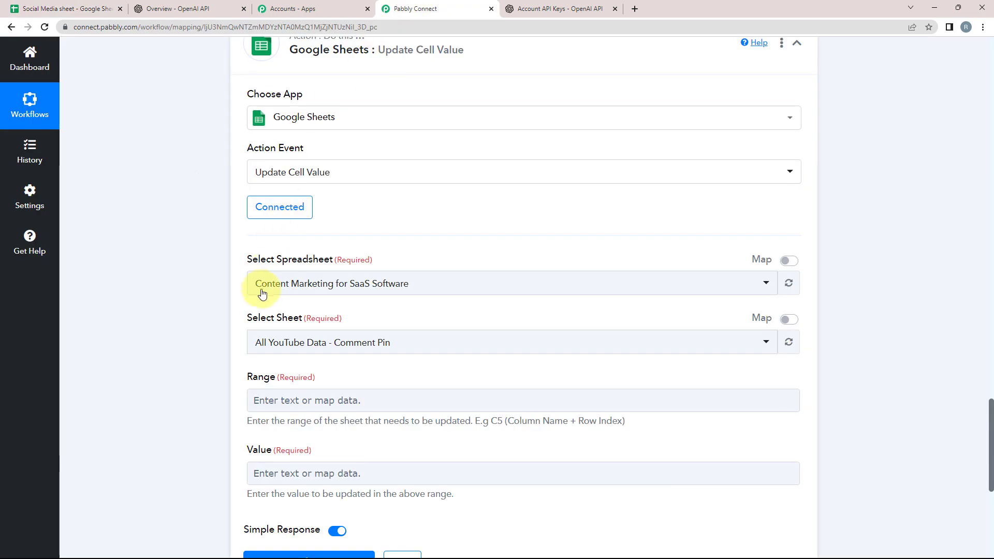
{"action": "left_click", "coordinate": [268, 290]}
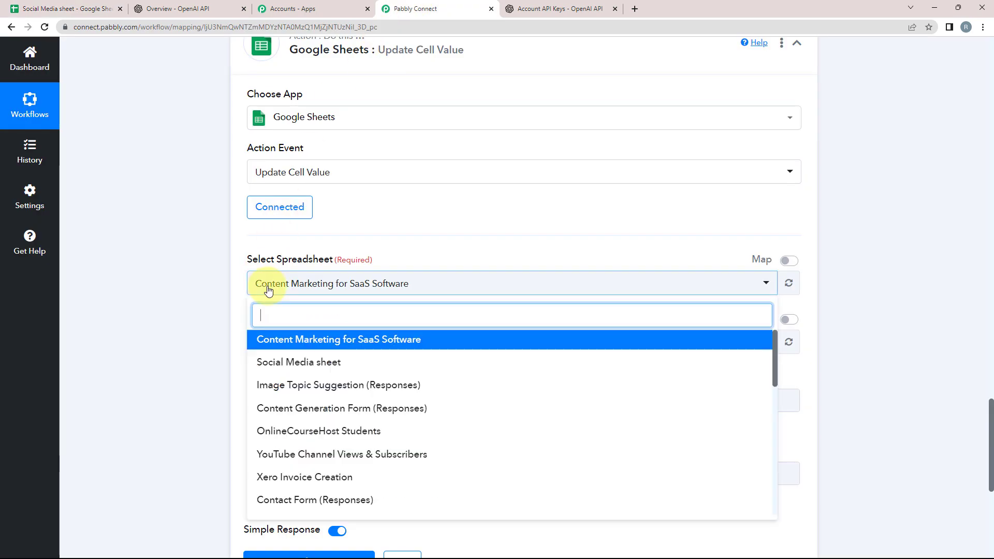
{"action": "left_click", "coordinate": [284, 365]}
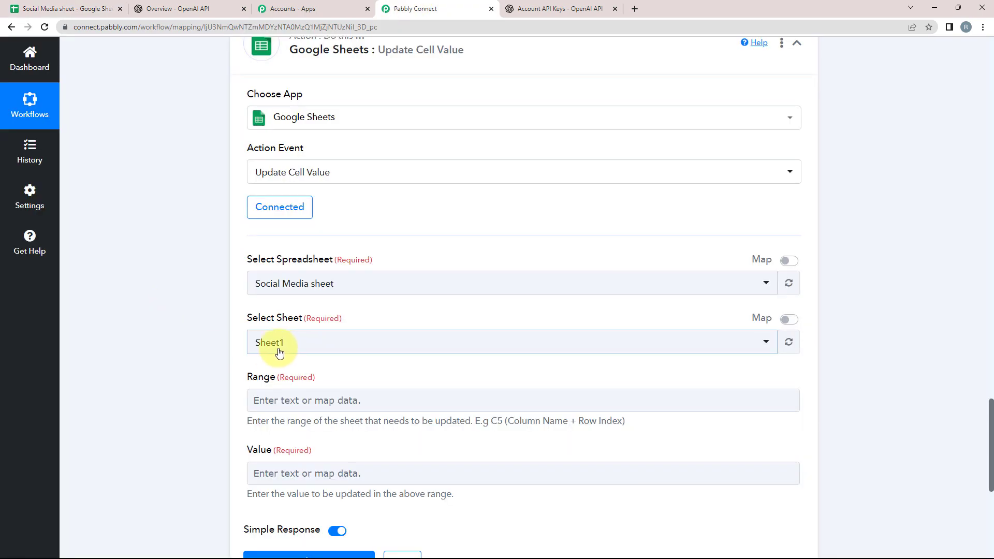
Choose Sheet1 as the sheet for the Update Cell Value action and review the required Range and Value fields.
{"action": "left_click", "coordinate": [280, 352]}
{"action": "left_click", "coordinate": [184, 348]}
{"action": "scroll", "coordinate": [134, 334], "scroll_direction": "down", "scroll_amount": 3}
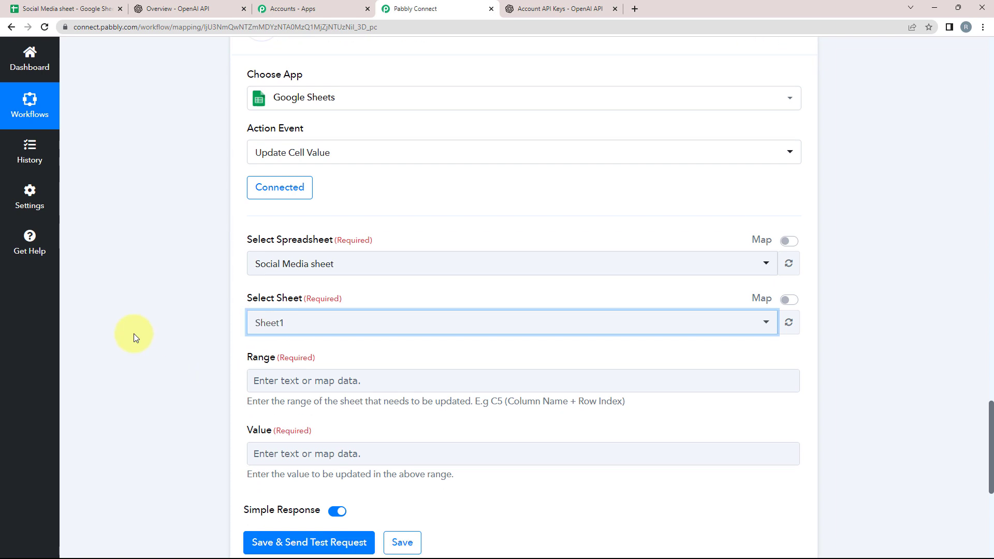
{"action": "left_click", "coordinate": [251, 223]}
{"action": "left_click_drag", "start_coordinate": [250, 223], "coordinate": [289, 224]}
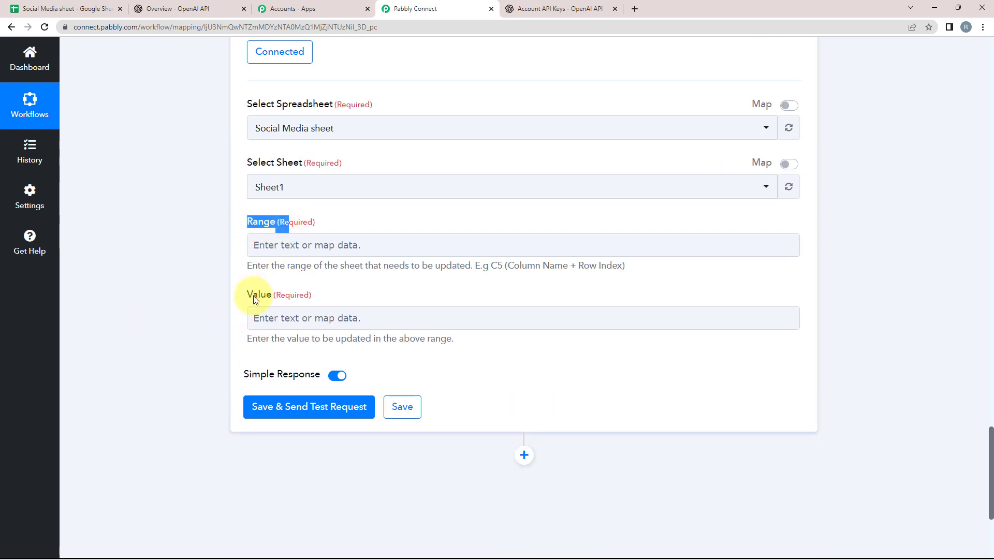
{"action": "left_click_drag", "start_coordinate": [253, 295], "coordinate": [300, 298]}
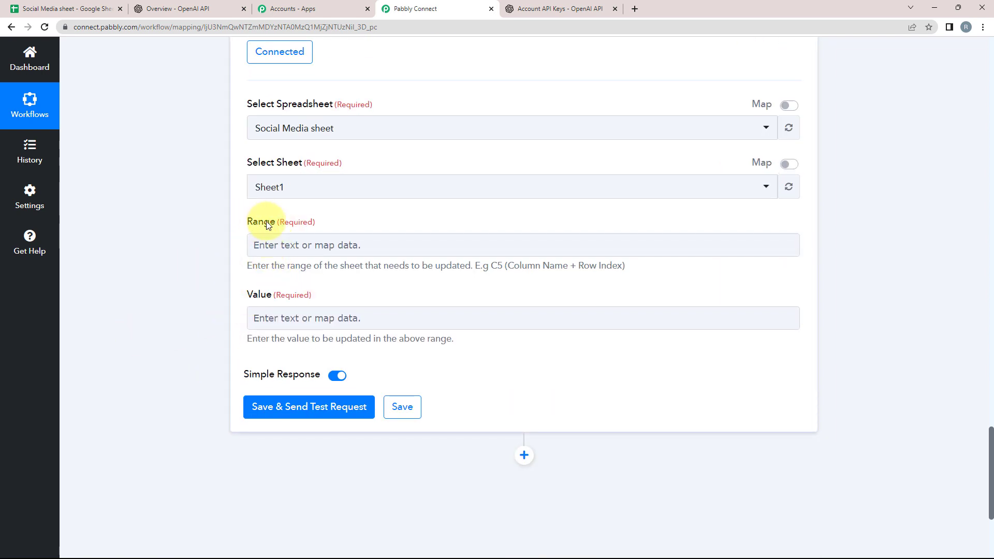
Check the Bio Ideas column in the Social Media sheet, then set the Range to B followed by the trigger's RowIndex in Pabbly Connect.
{"action": "left_click", "coordinate": [79, 4]}
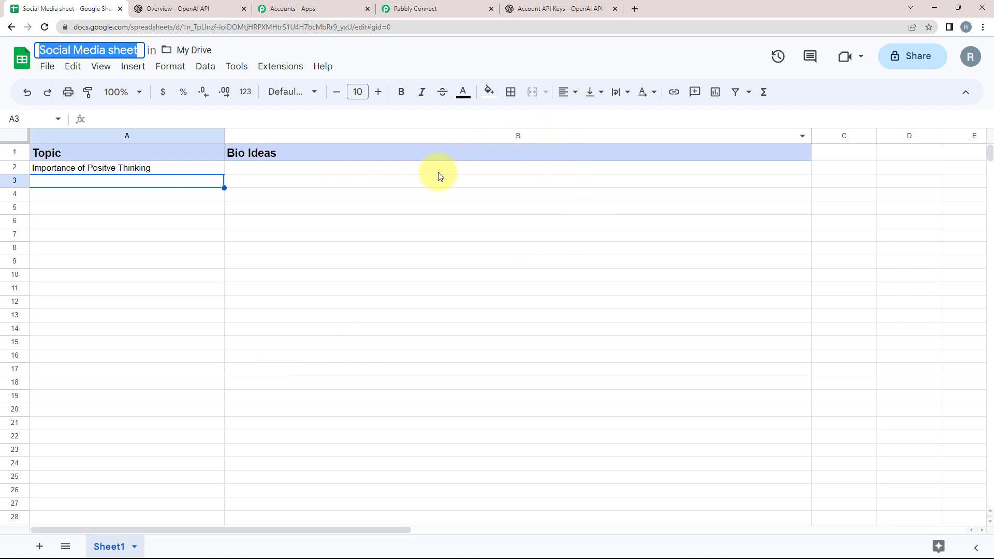
{"action": "left_click", "coordinate": [473, 8]}
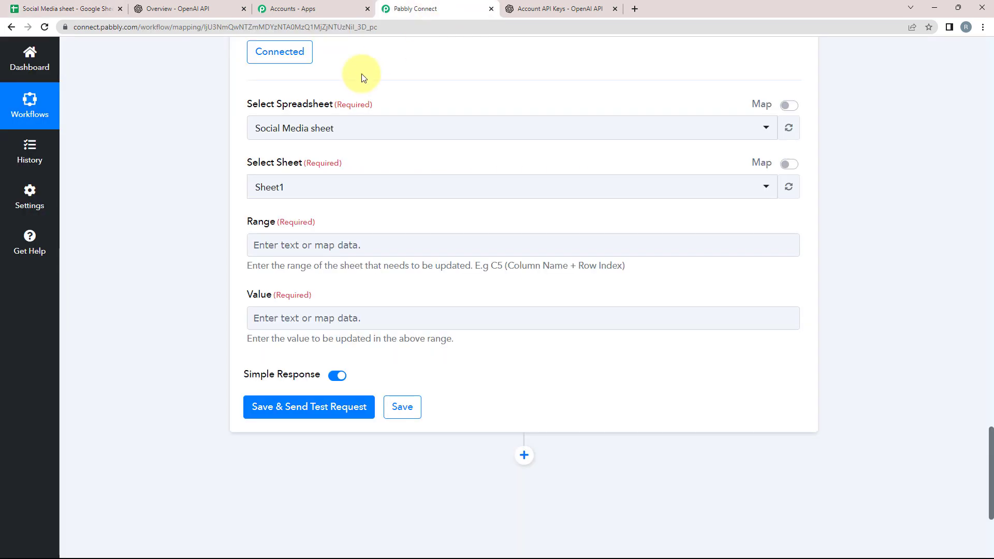
{"action": "left_click", "coordinate": [293, 244]}
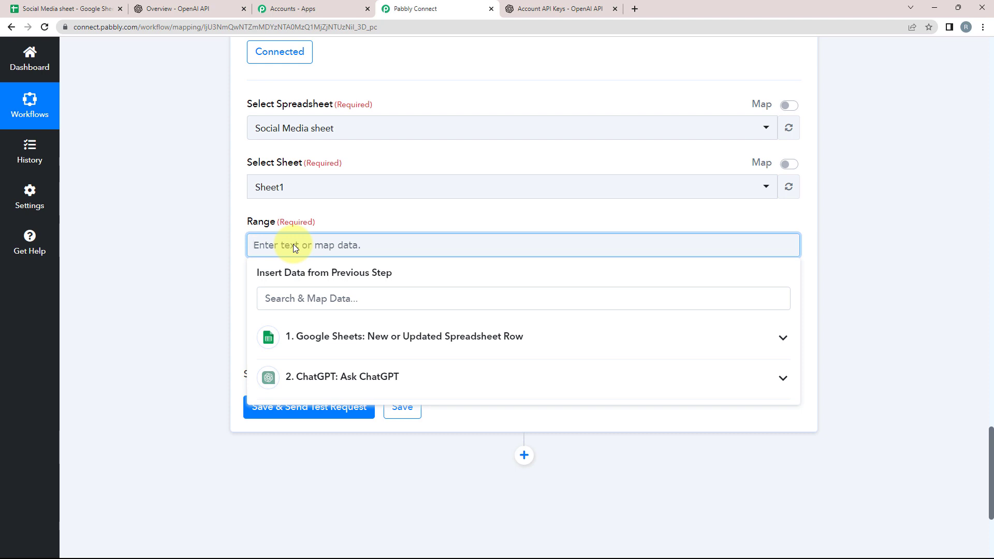
{"action": "type", "text": "B"}
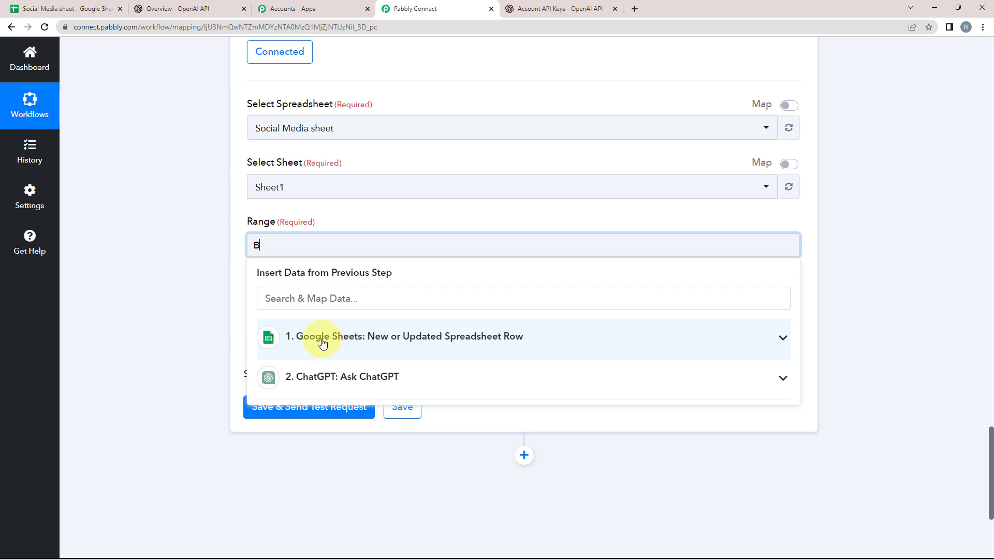
{"action": "left_click", "coordinate": [777, 345]}
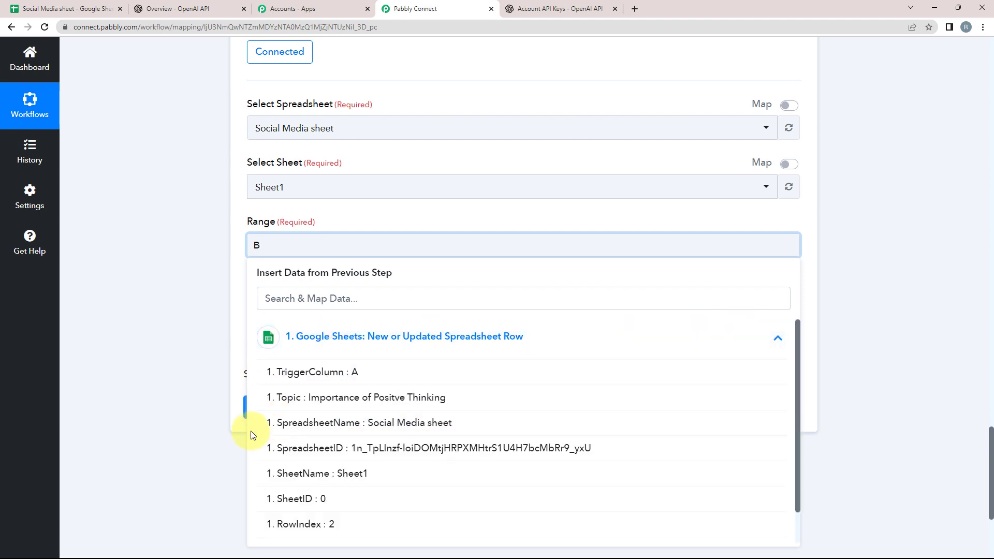
{"action": "left_click", "coordinate": [310, 525]}
{"action": "left_click", "coordinate": [193, 339]}
Map the Value field to Choices 0 Message Content from the ChatGPT response, checking the destination column in Google Sheets.
{"action": "left_click", "coordinate": [268, 325]}
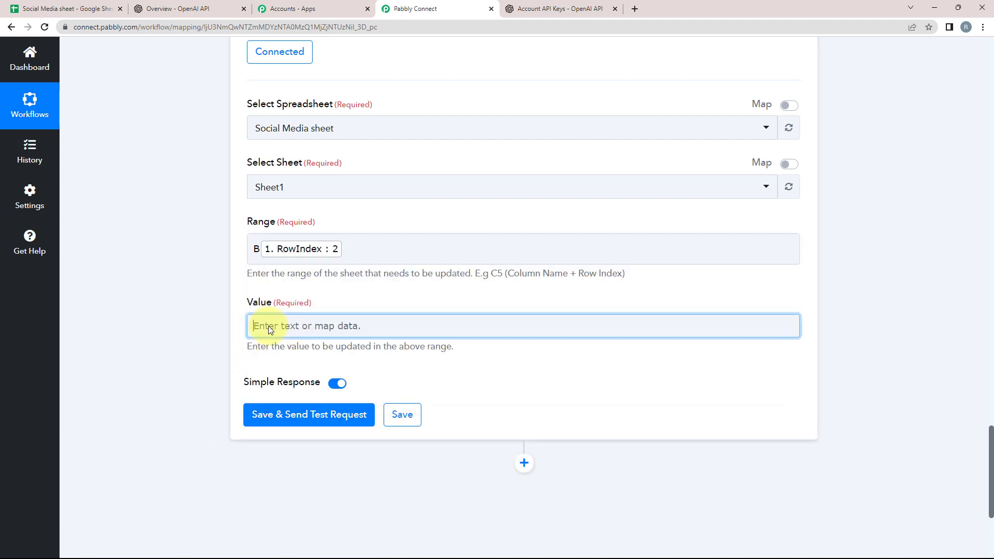
{"action": "scroll", "coordinate": [141, 352], "scroll_direction": "down", "scroll_amount": 1}
{"action": "left_click", "coordinate": [67, 9]}
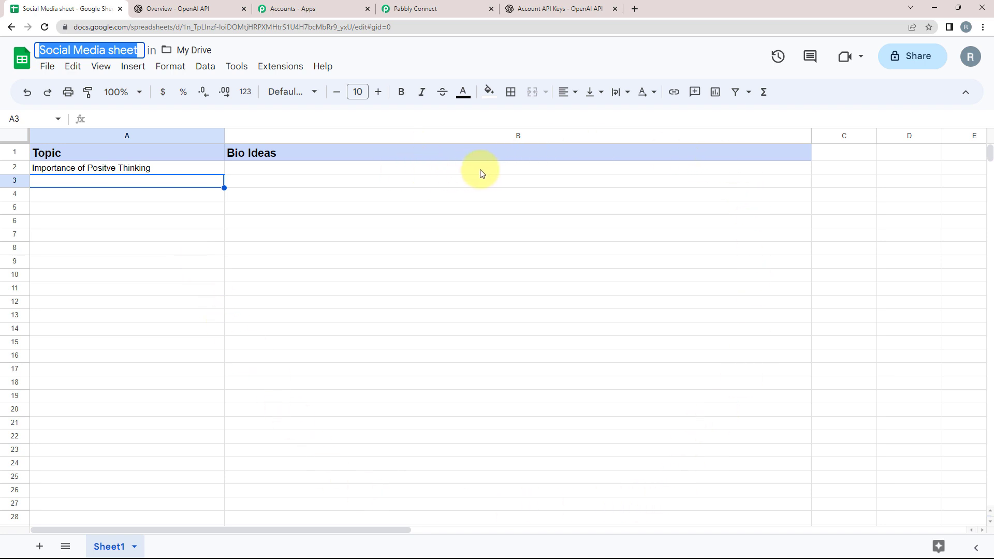
{"action": "left_click", "coordinate": [422, 7]}
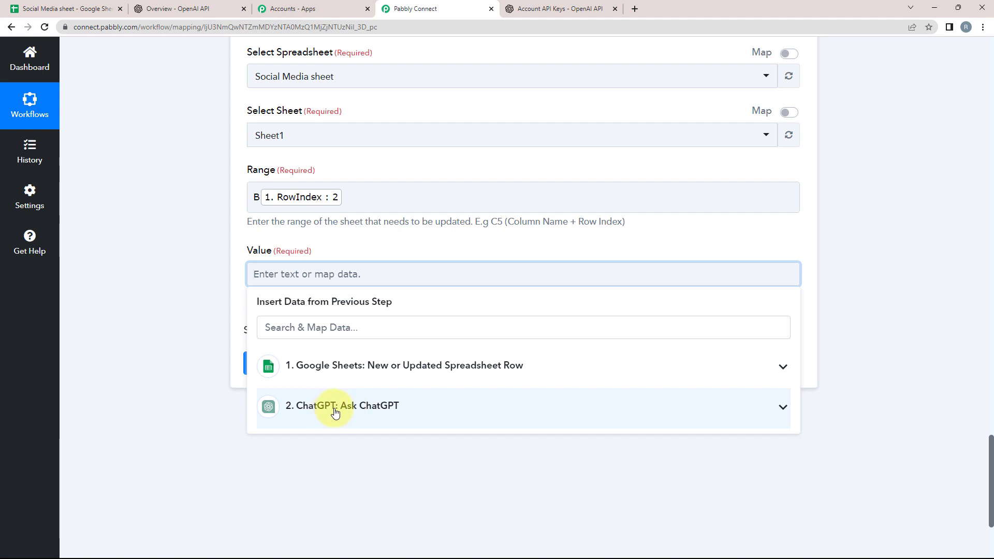
{"action": "left_click", "coordinate": [782, 407]}
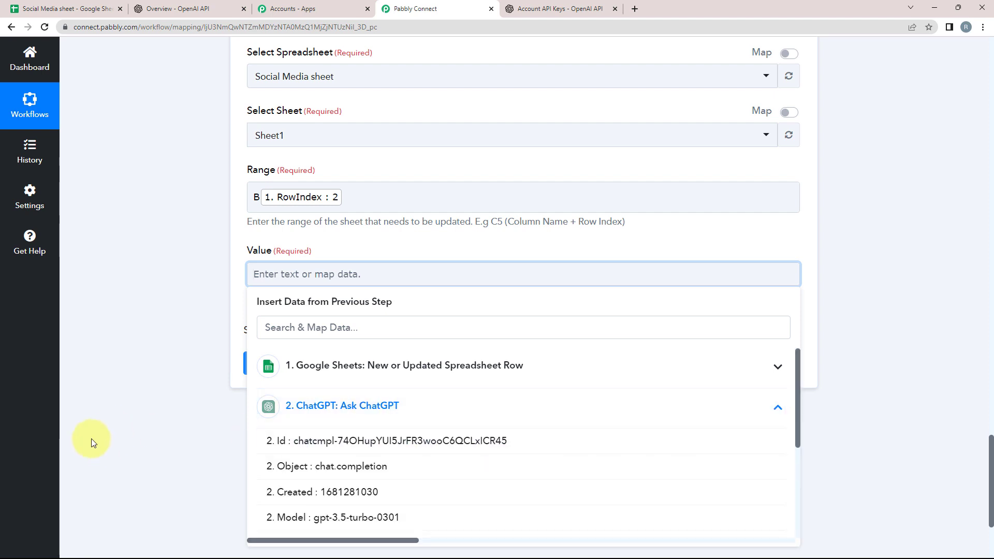
{"action": "scroll", "coordinate": [120, 448], "scroll_direction": "down", "scroll_amount": 1}
{"action": "scroll", "coordinate": [377, 437], "scroll_direction": "down", "scroll_amount": 3}
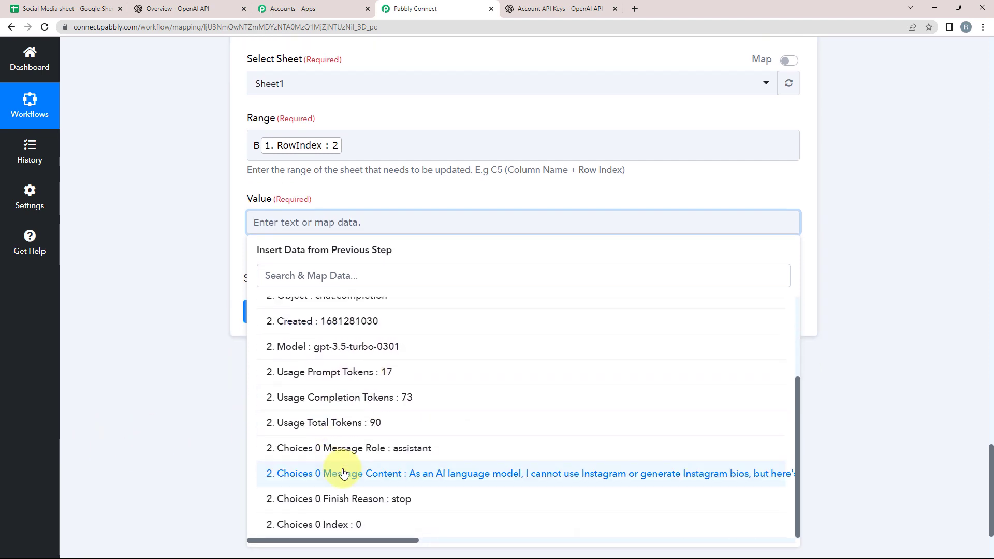
{"action": "left_click", "coordinate": [443, 479]}
{"action": "left_click", "coordinate": [133, 350]}
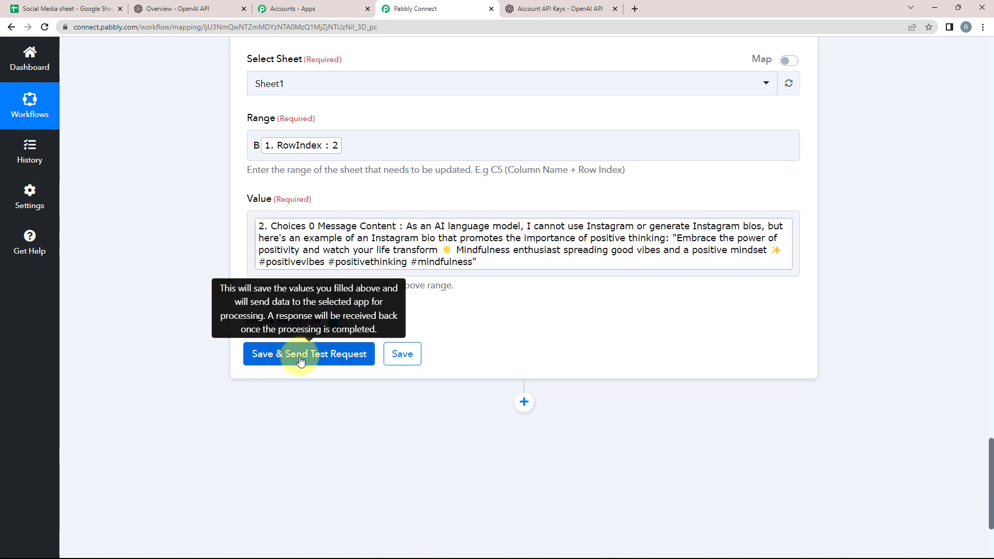
Save the Update Cell Value action with a test request and check its response and the Bio Ideas cell in Google Sheets.
{"action": "left_click", "coordinate": [62, 9]}
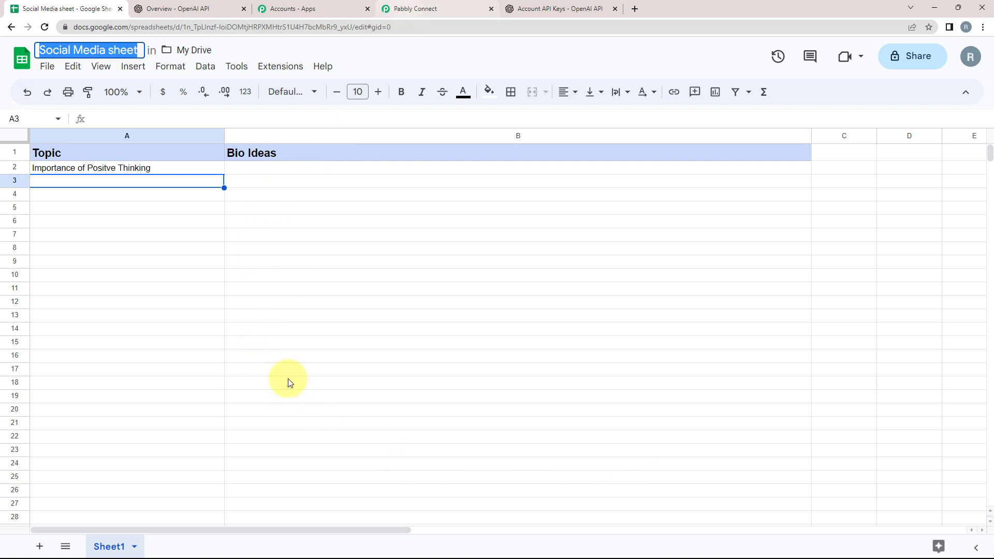
{"action": "left_click", "coordinate": [409, 9]}
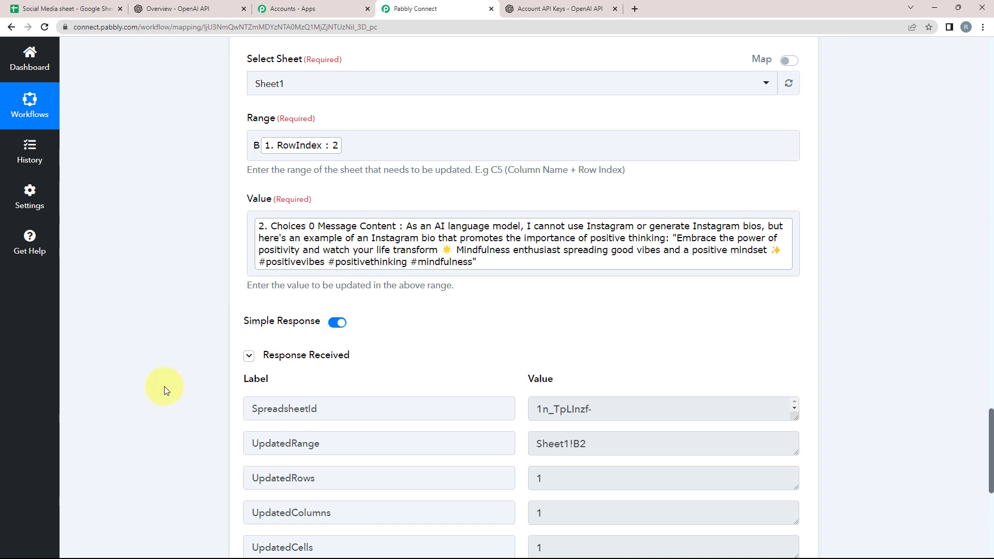
{"action": "scroll", "coordinate": [311, 393], "scroll_direction": "down", "scroll_amount": 1}
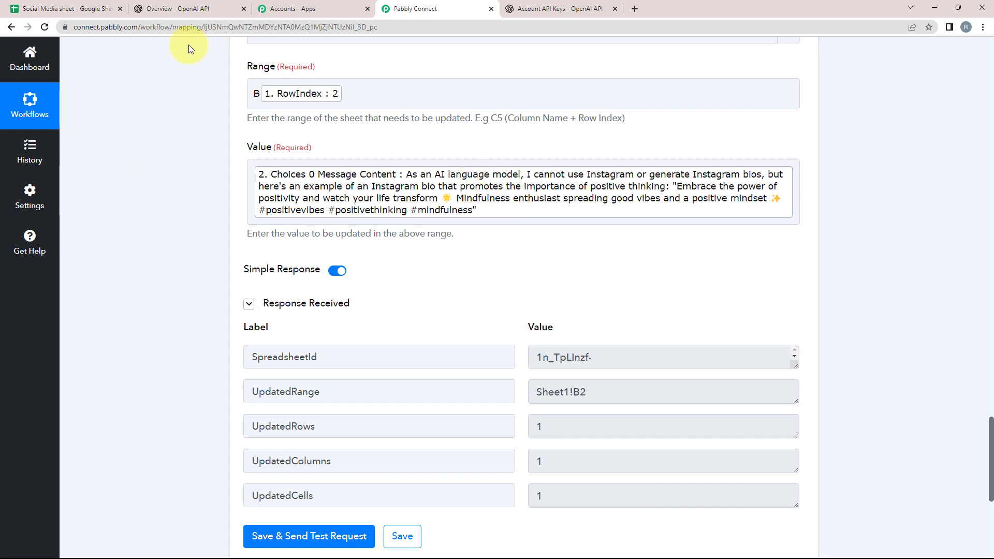
{"action": "left_click", "coordinate": [66, 8]}
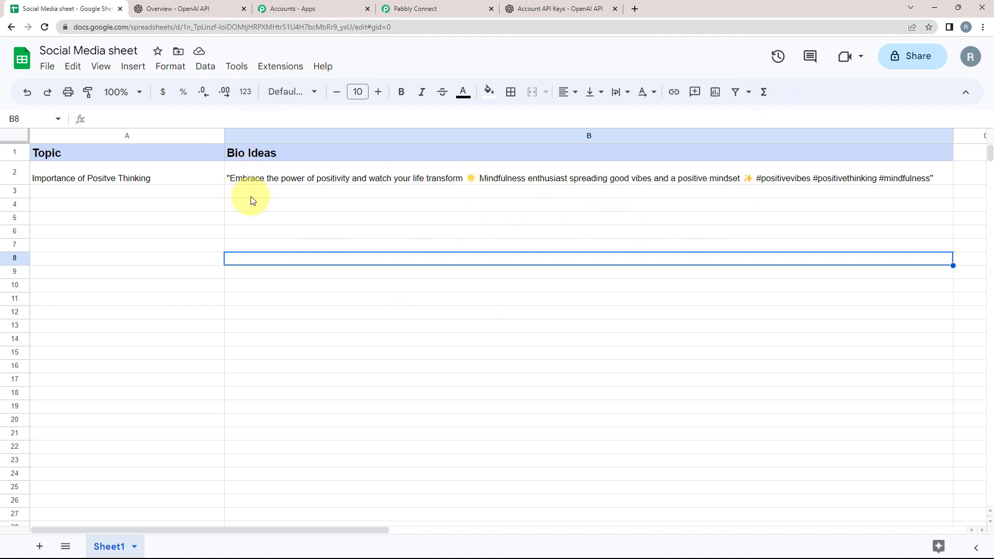
{"action": "left_click", "coordinate": [407, 7]}
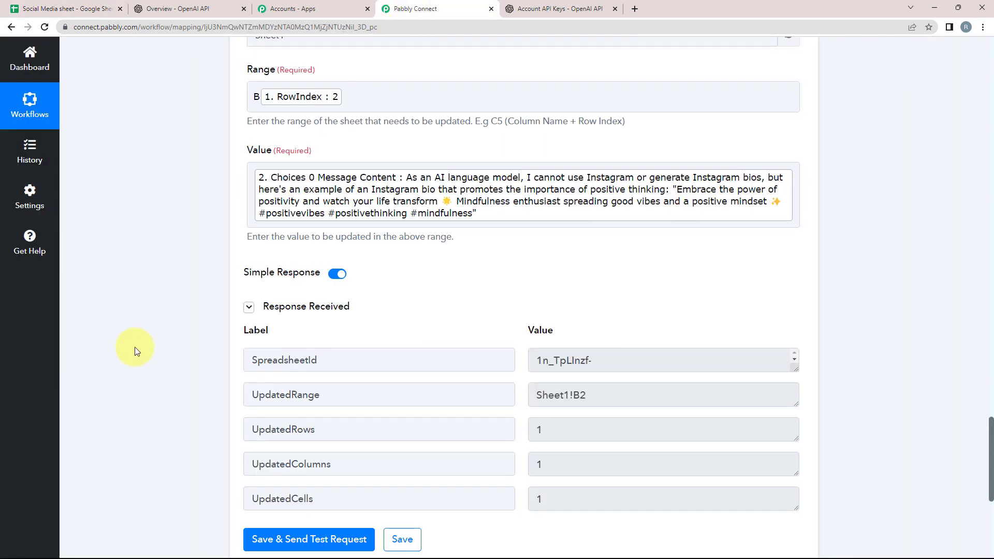
Collapse the Update Cell Value action, the ChatGPT action and the Google Sheets trigger to show the workflow as an overview.
{"action": "scroll", "coordinate": [134, 347], "scroll_direction": "up", "scroll_amount": 10}
{"action": "left_click", "coordinate": [405, 331]}
{"action": "scroll", "coordinate": [162, 348], "scroll_direction": "up", "scroll_amount": 10}
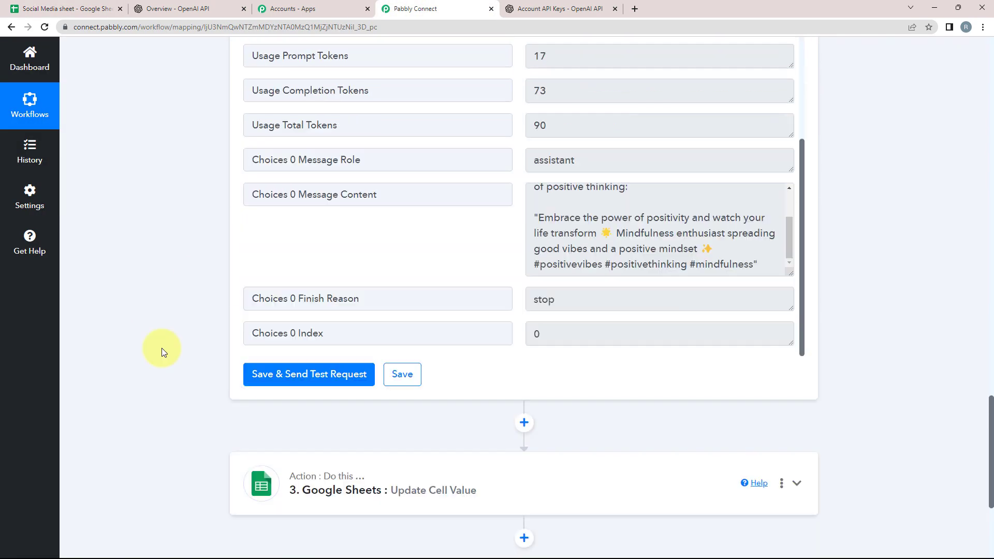
{"action": "scroll", "coordinate": [233, 305], "scroll_direction": "up", "scroll_amount": 15}
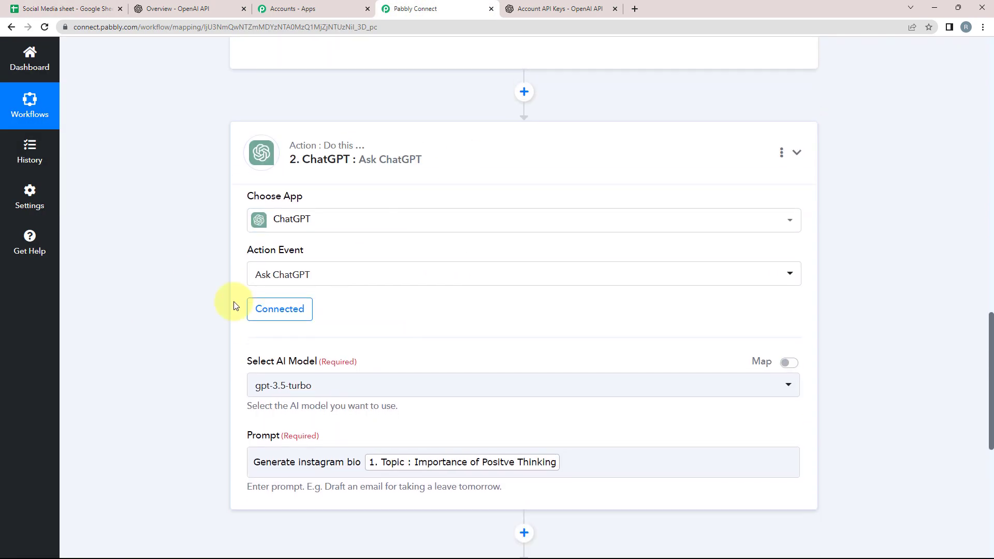
{"action": "scroll", "coordinate": [234, 302], "scroll_direction": "up", "scroll_amount": 10}
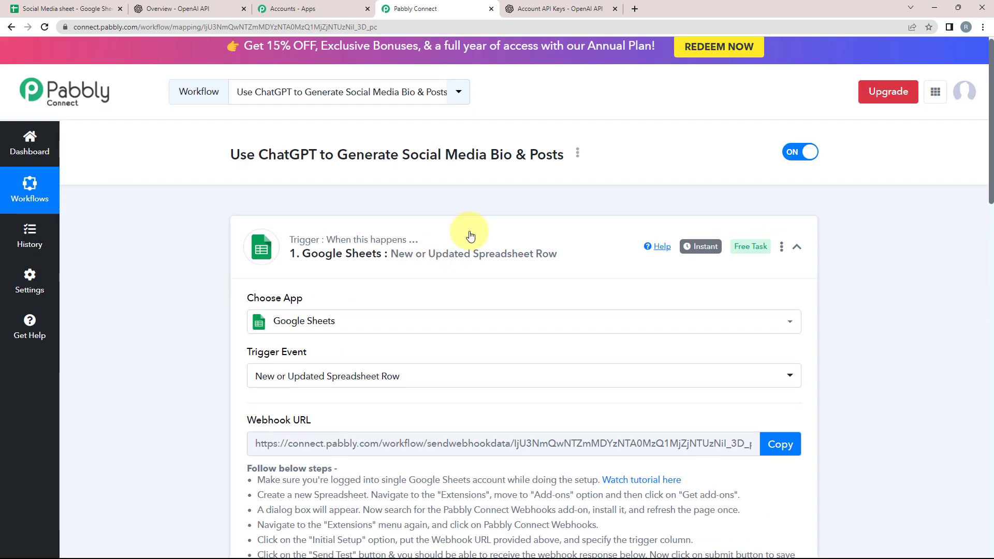
{"action": "left_click", "coordinate": [450, 231]}
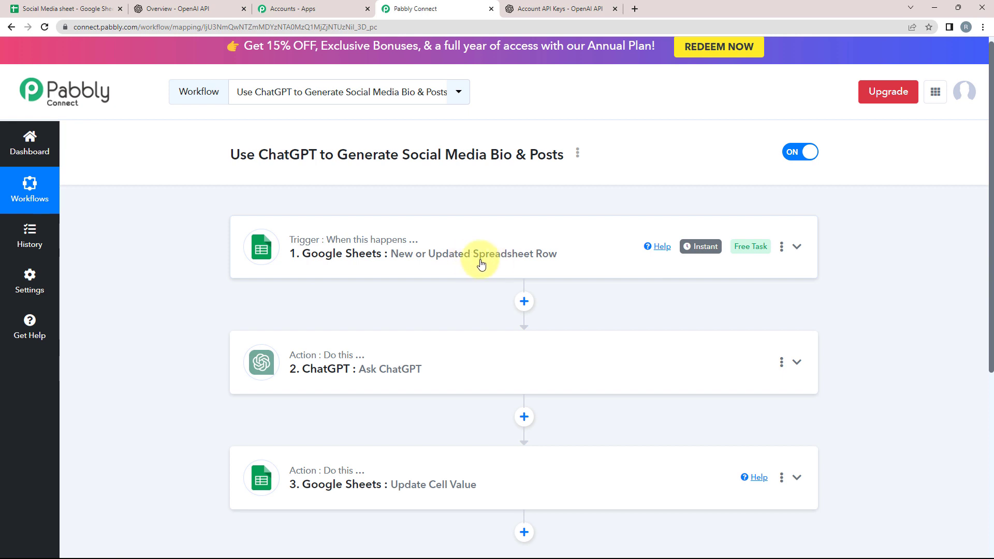
Review the three-step workflow overview in Pabbly Connect against the Topic and Bio Ideas columns in Google Sheets.
{"action": "scroll", "coordinate": [138, 344], "scroll_direction": "down", "scroll_amount": 1}
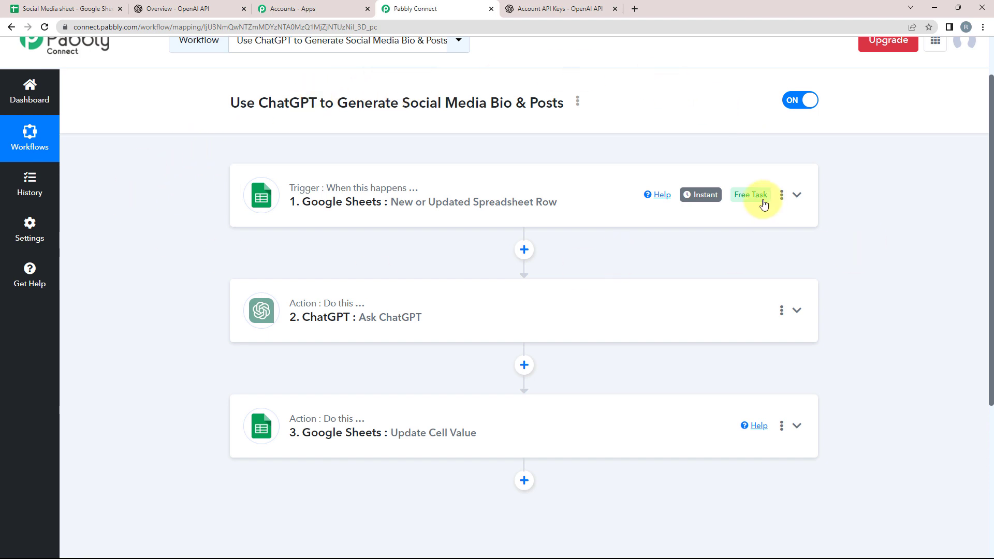
{"action": "mouse_move", "coordinate": [710, 202]}
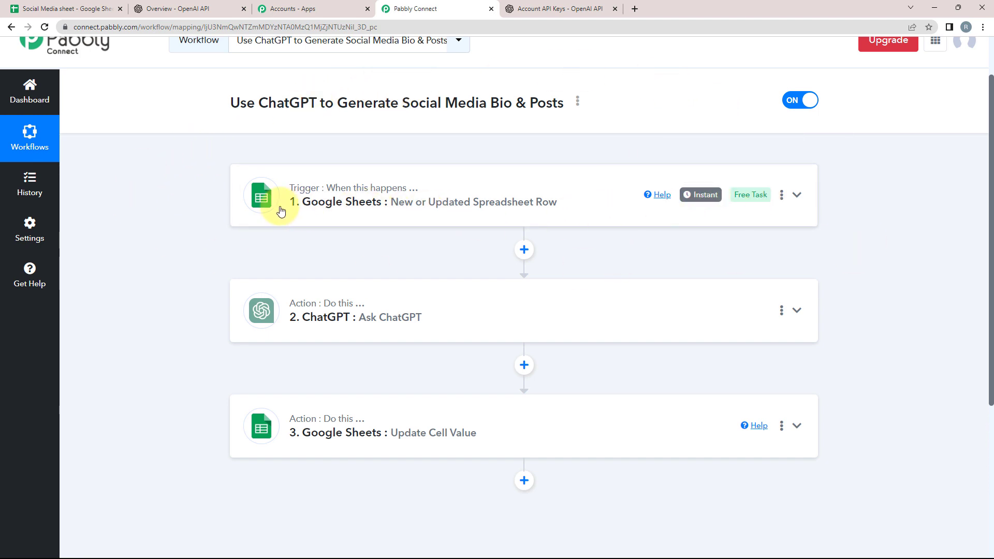
{"action": "left_click", "coordinate": [73, 8]}
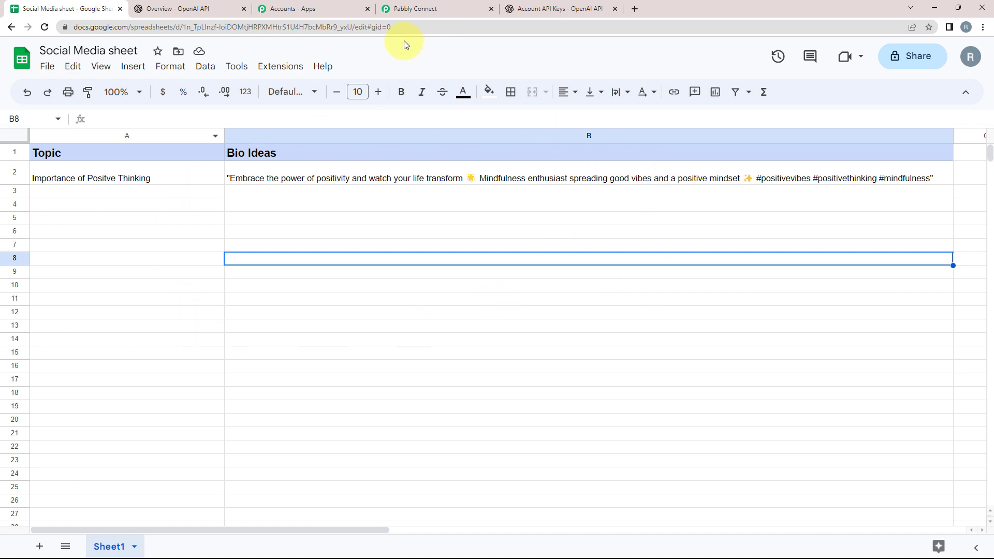
{"action": "left_click", "coordinate": [409, 9]}
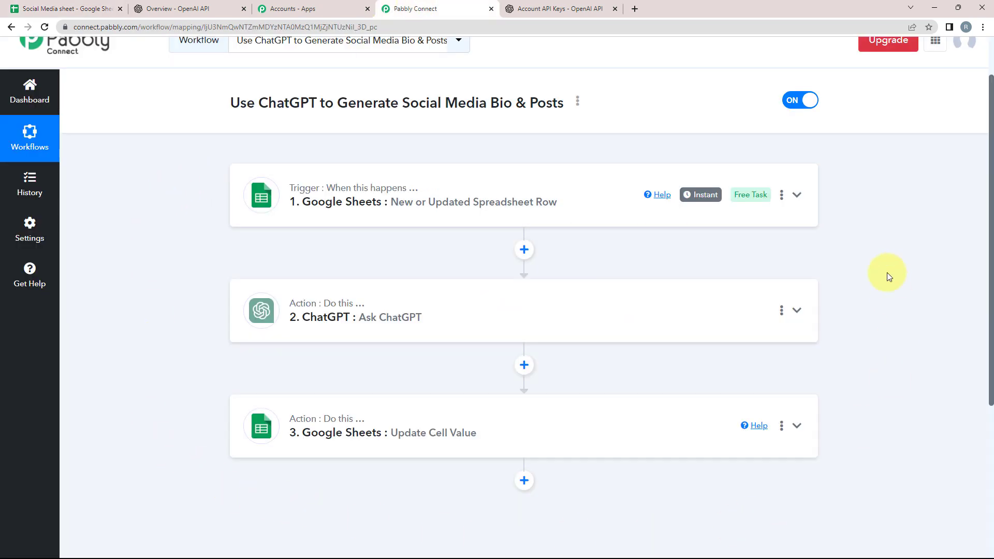